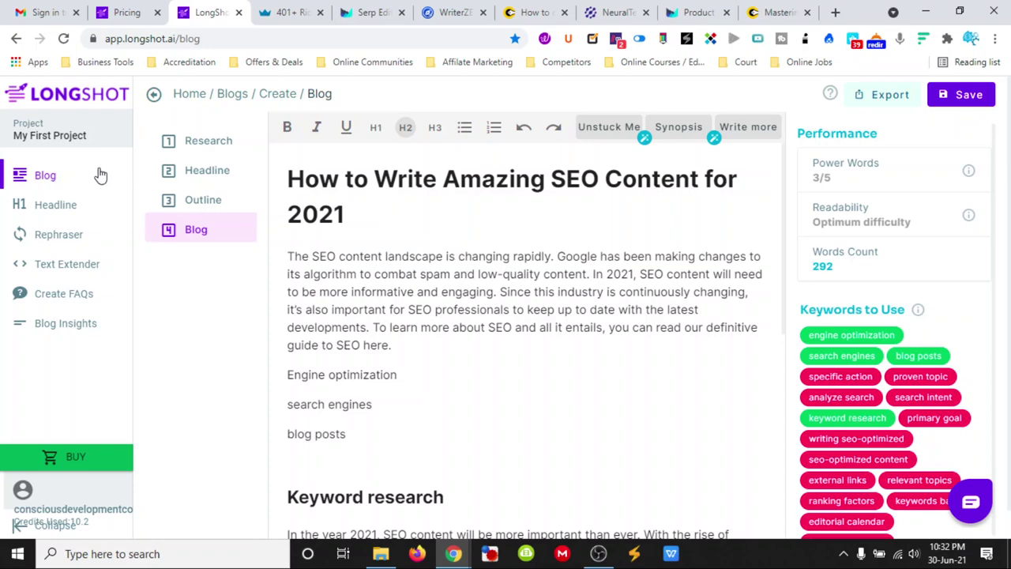
Step: Bring up the LongShot pricing page with Starter $0, Pro $19.90 and Enterprise $99.90 plans
{"action": "left_click", "coordinate": [188, 100]}
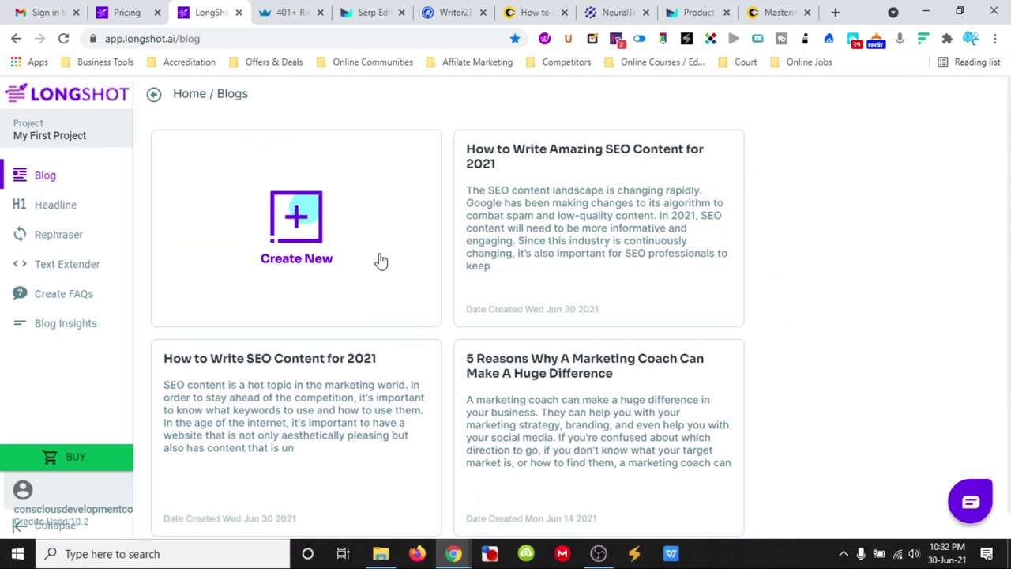
{"action": "scroll", "coordinate": [382, 264], "scroll_direction": "down", "scroll_amount": 1}
{"action": "scroll", "coordinate": [282, 207], "scroll_direction": "up", "scroll_amount": 1}
{"action": "scroll", "coordinate": [260, 193], "scroll_direction": "down", "scroll_amount": 1}
Step: Scroll the LongShot home page, glance at Outranking's features, then return to the saved blogs list
{"action": "left_click", "coordinate": [125, 12]}
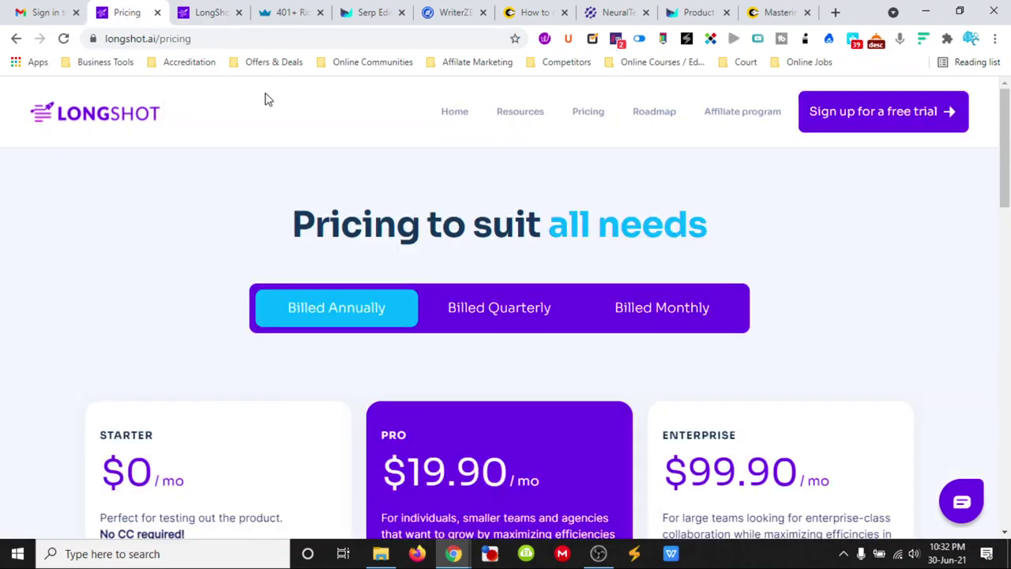
{"action": "left_click", "coordinate": [455, 115]}
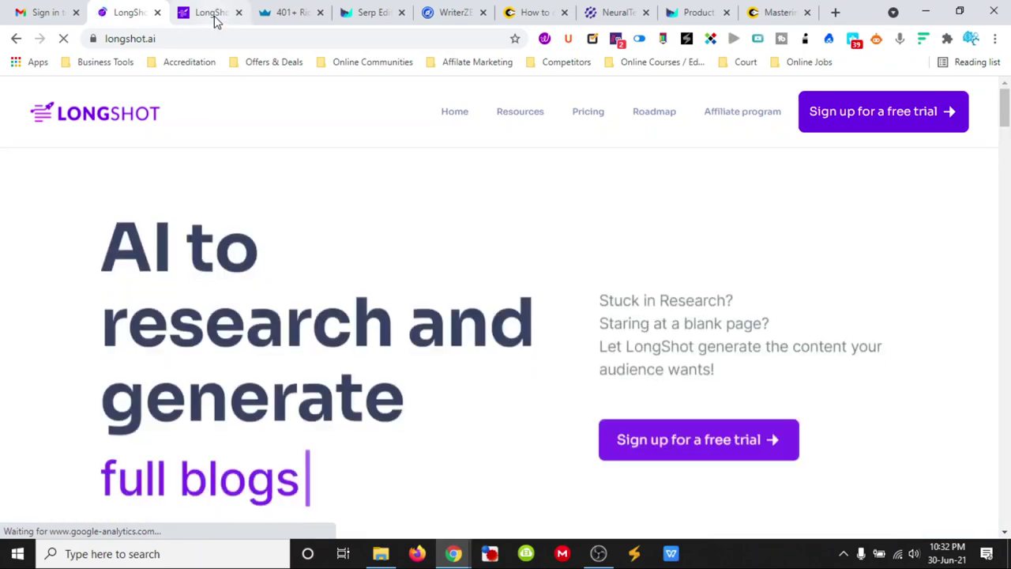
{"action": "scroll", "coordinate": [470, 272], "scroll_direction": "down", "scroll_amount": 10}
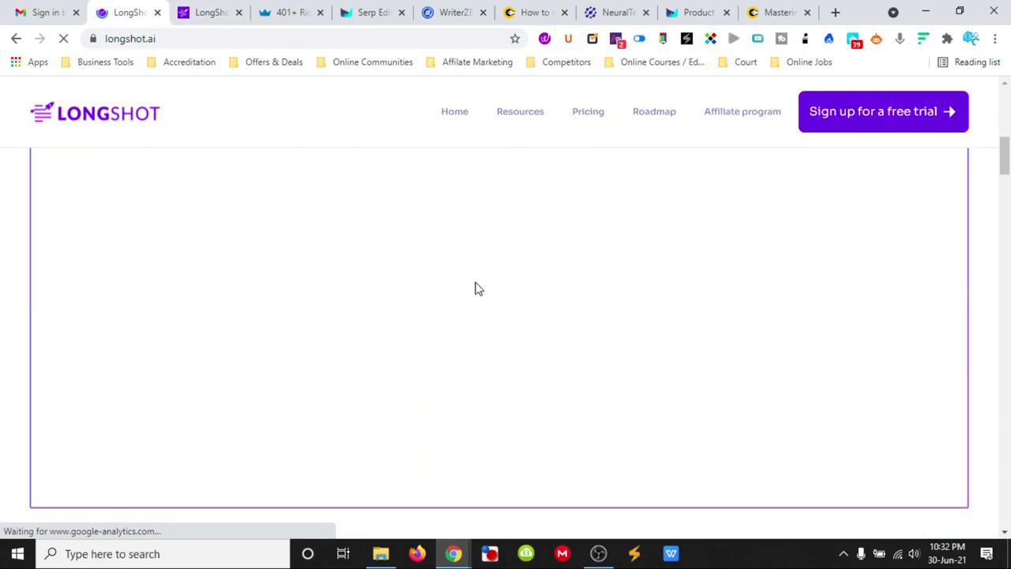
{"action": "scroll", "coordinate": [395, 290], "scroll_direction": "down", "scroll_amount": 7}
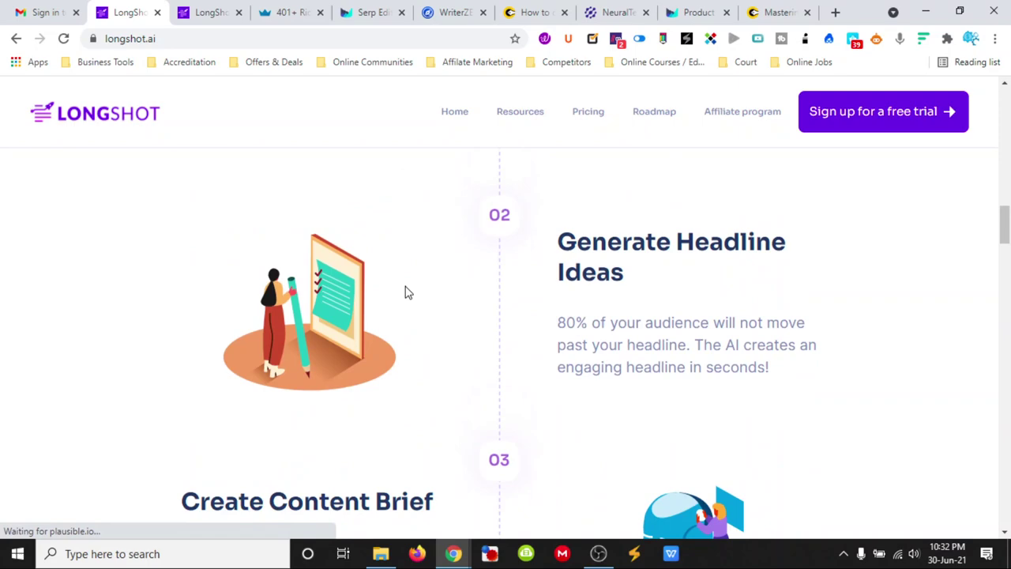
{"action": "scroll", "coordinate": [406, 292], "scroll_direction": "up", "scroll_amount": 7}
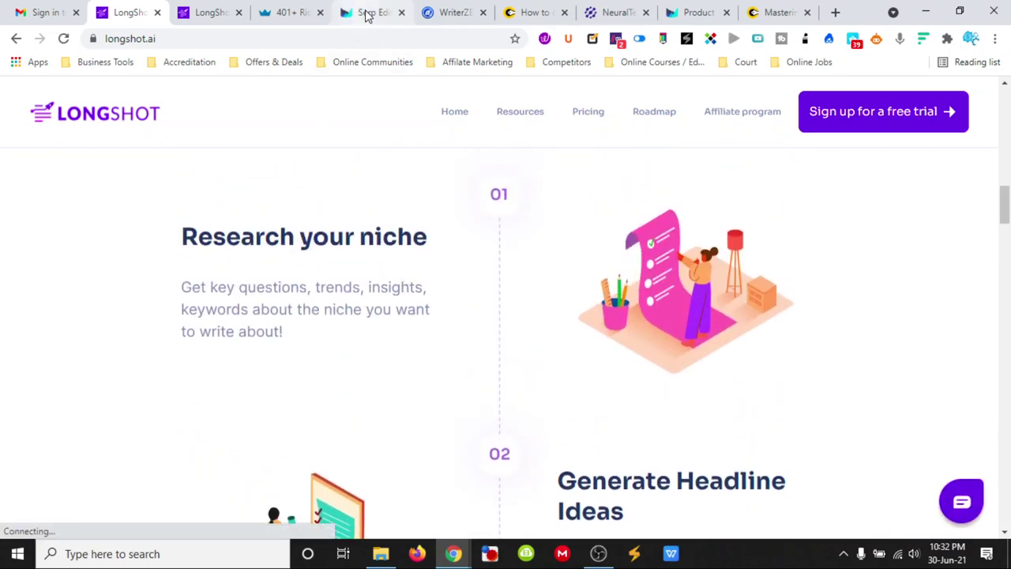
{"action": "left_click", "coordinate": [685, 15]}
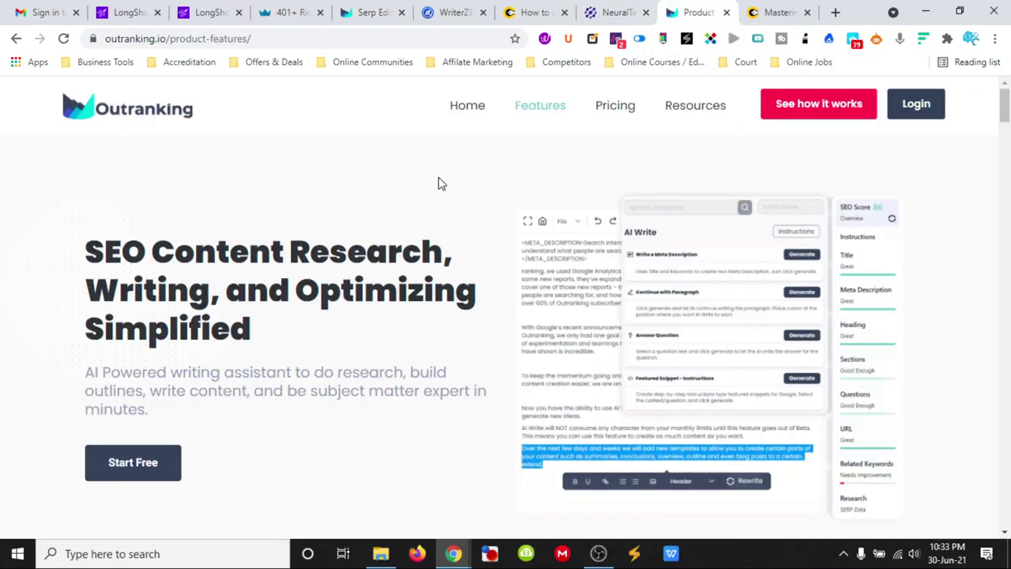
{"action": "left_click", "coordinate": [209, 16]}
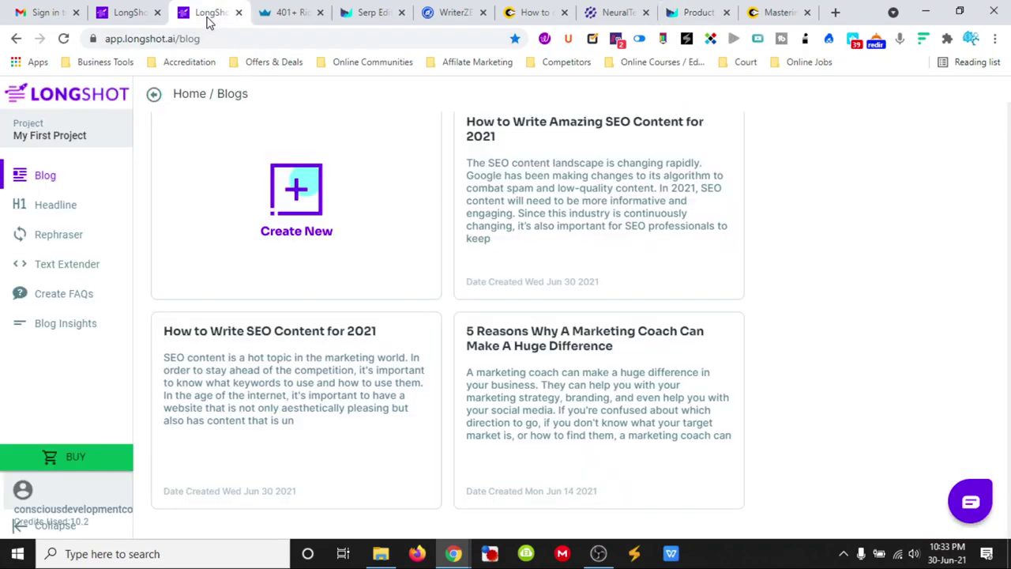
Step: Switch to the LongShot home page and scroll through its feature sections
{"action": "left_click", "coordinate": [126, 13]}
{"action": "scroll", "coordinate": [356, 223], "scroll_direction": "down", "scroll_amount": 2}
{"action": "scroll", "coordinate": [367, 237], "scroll_direction": "up", "scroll_amount": 2}
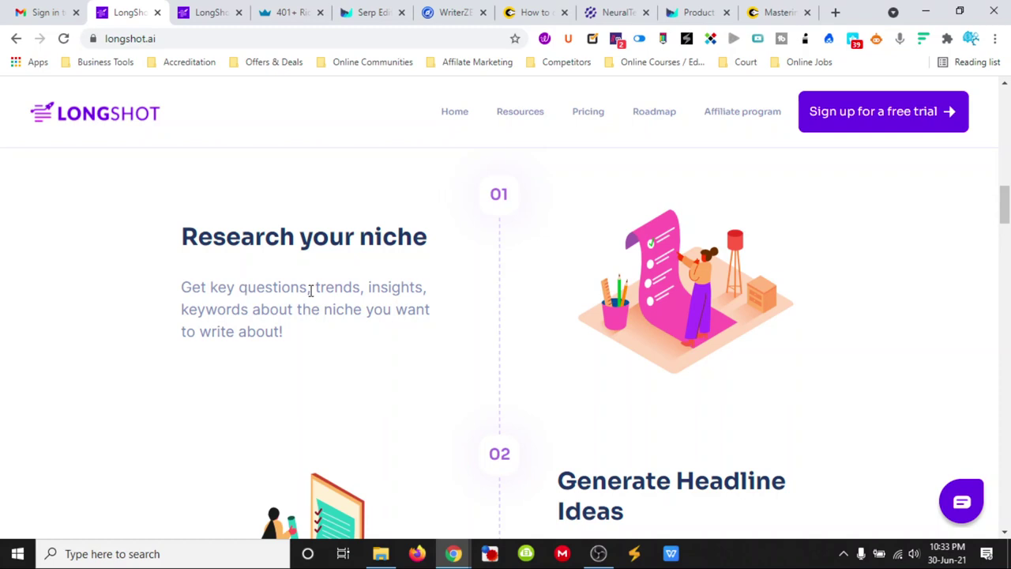
{"action": "scroll", "coordinate": [372, 303], "scroll_direction": "down", "scroll_amount": 1}
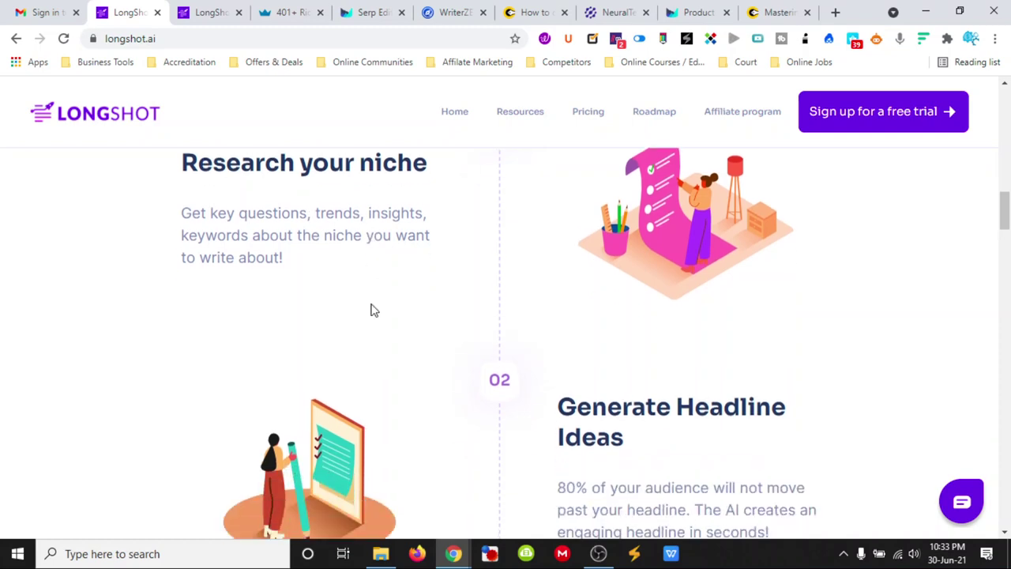
{"action": "scroll", "coordinate": [372, 308], "scroll_direction": "down", "scroll_amount": 3}
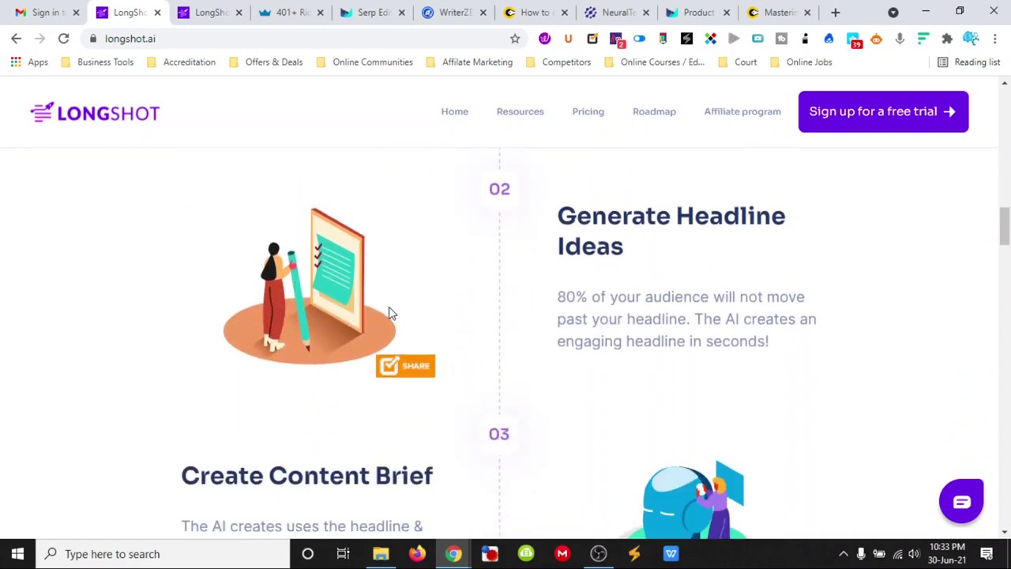
{"action": "scroll", "coordinate": [625, 245], "scroll_direction": "down", "scroll_amount": 2}
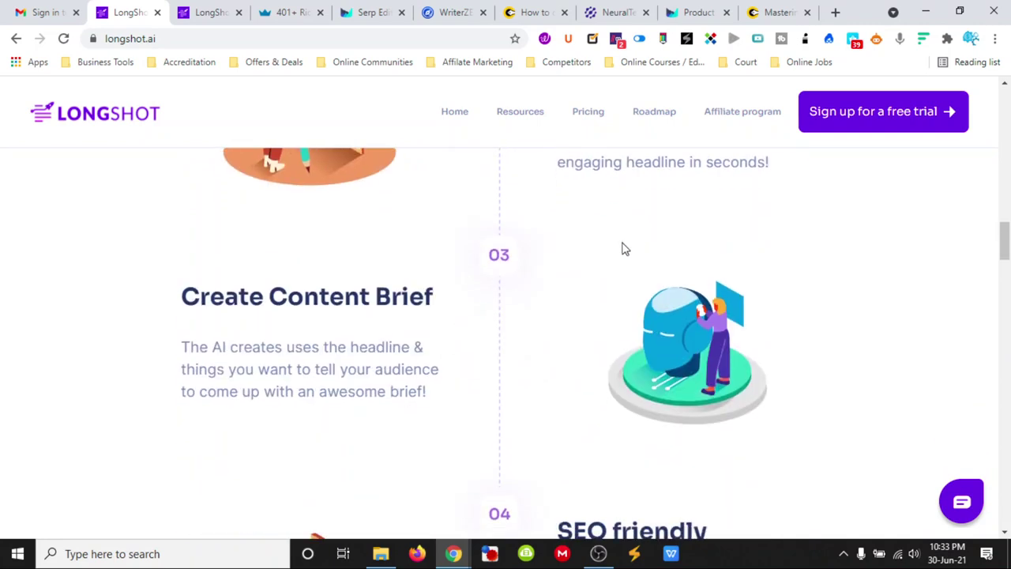
{"action": "scroll", "coordinate": [371, 302], "scroll_direction": "down", "scroll_amount": 2}
{"action": "scroll", "coordinate": [331, 198], "scroll_direction": "down", "scroll_amount": 1}
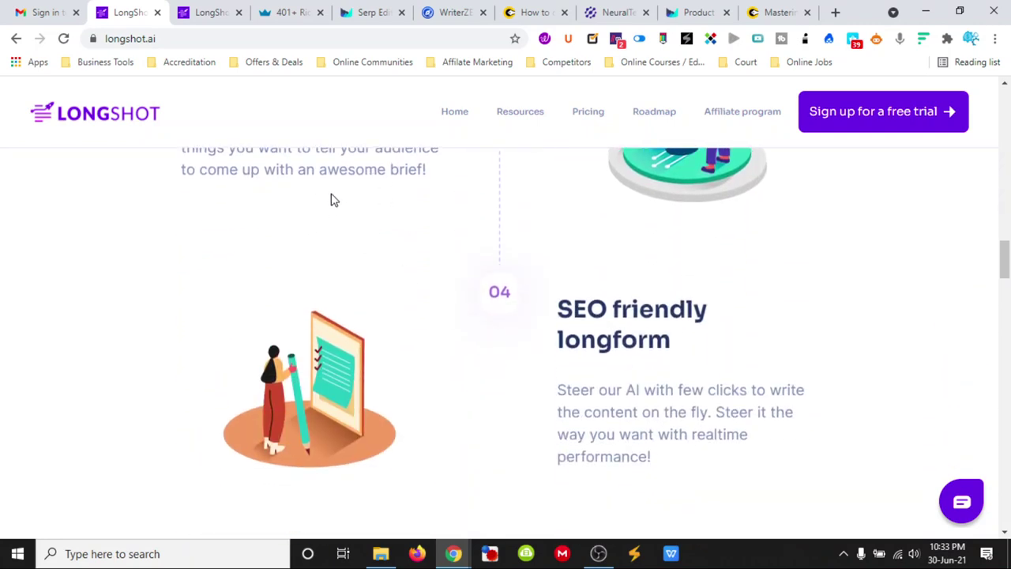
{"action": "scroll", "coordinate": [312, 201], "scroll_direction": "up", "scroll_amount": 1}
{"action": "scroll", "coordinate": [414, 274], "scroll_direction": "down", "scroll_amount": 1}
{"action": "scroll", "coordinate": [616, 355], "scroll_direction": "down", "scroll_amount": 1}
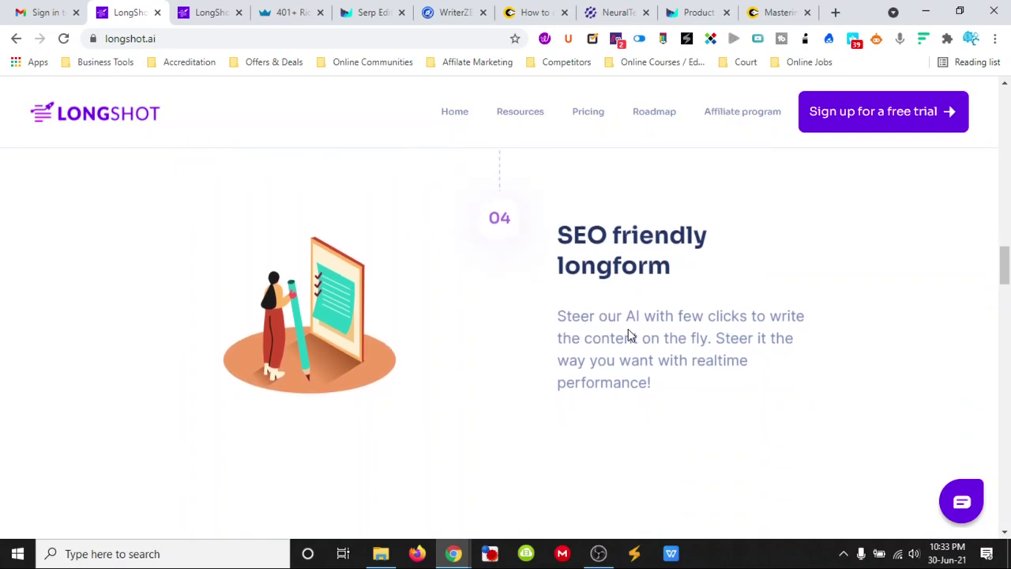
{"action": "scroll", "coordinate": [654, 321], "scroll_direction": "down", "scroll_amount": 5}
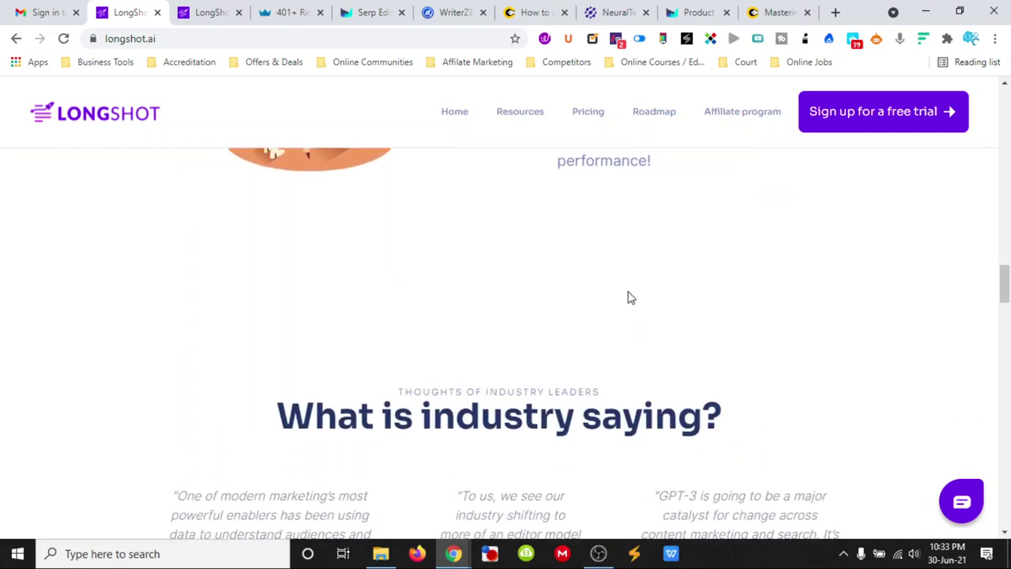
{"action": "scroll", "coordinate": [430, 282], "scroll_direction": "down", "scroll_amount": 1}
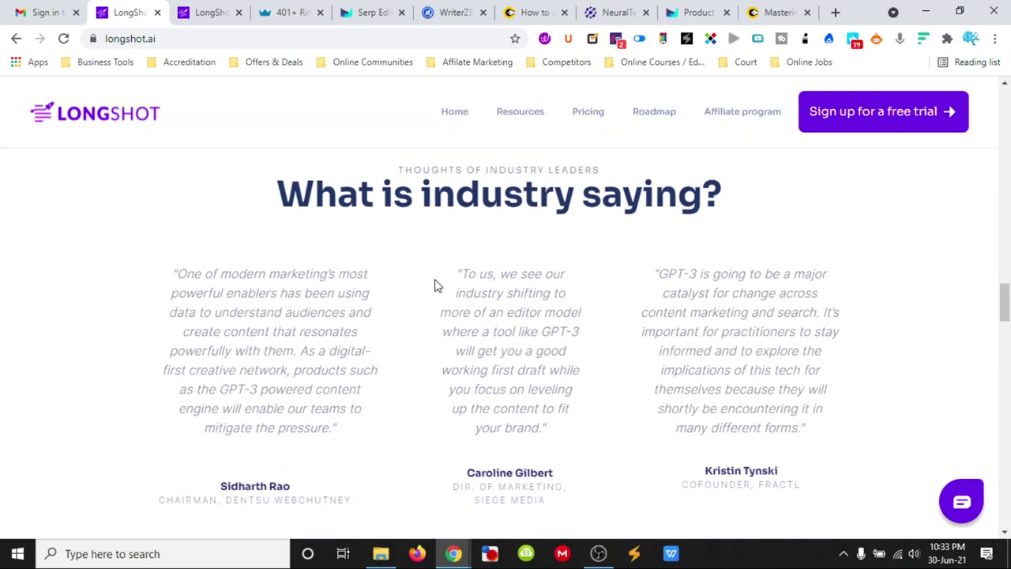
{"action": "scroll", "coordinate": [435, 286], "scroll_direction": "down", "scroll_amount": 3}
{"action": "scroll", "coordinate": [451, 270], "scroll_direction": "up", "scroll_amount": 3}
{"action": "scroll", "coordinate": [483, 305], "scroll_direction": "down", "scroll_amount": 7}
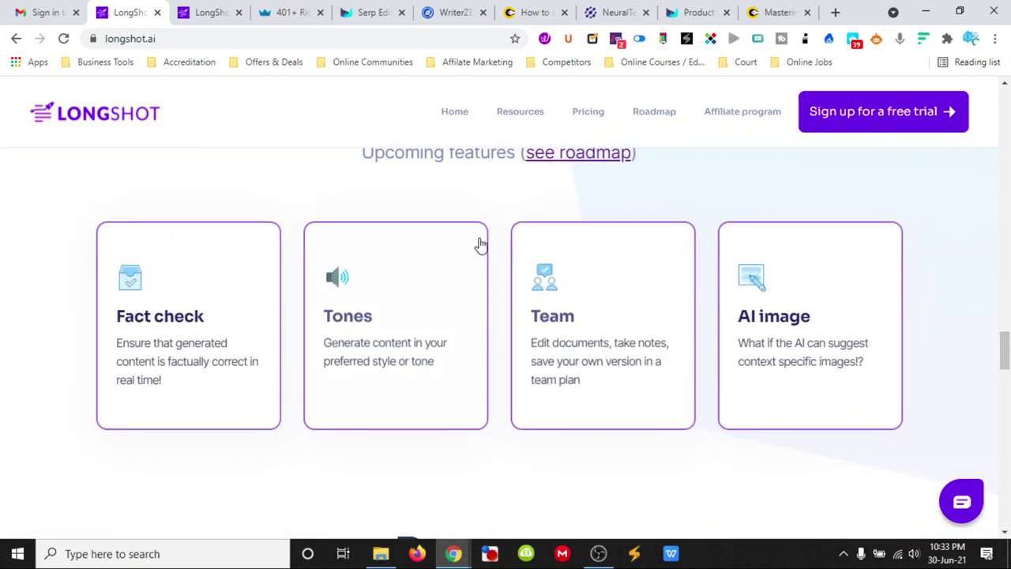
{"action": "scroll", "coordinate": [339, 210], "scroll_direction": "up", "scroll_amount": 1}
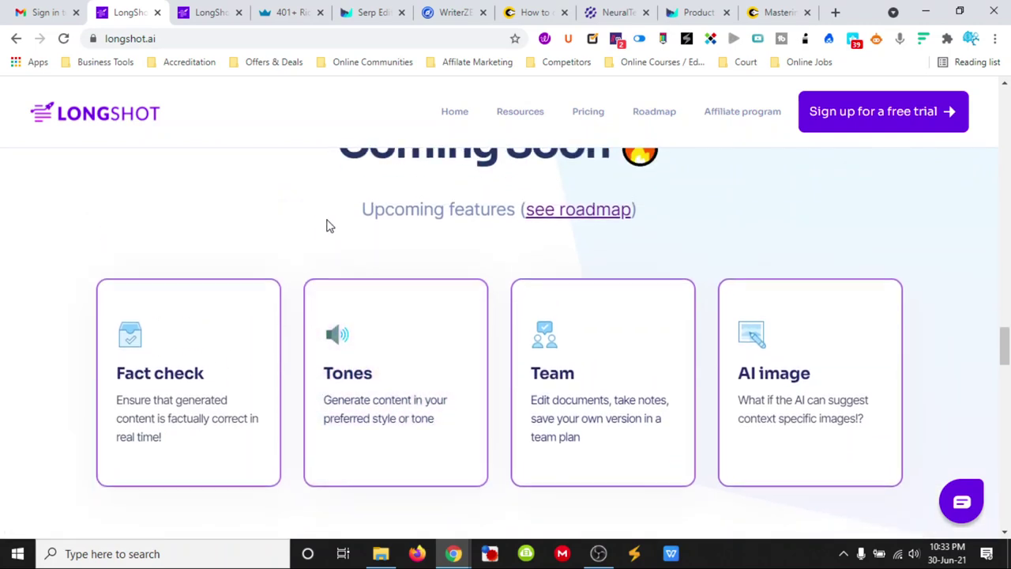
{"action": "scroll", "coordinate": [329, 226], "scroll_direction": "down", "scroll_amount": 1}
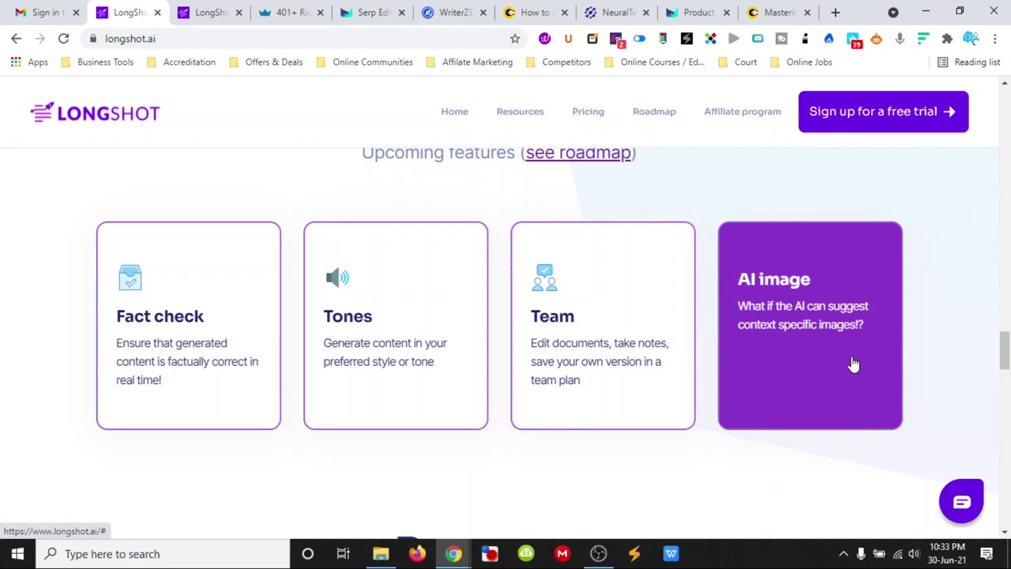
Step: Scroll down to the Coming Soon cards: Fact check, Tones, Team and AI image
{"action": "scroll", "coordinate": [837, 354], "scroll_direction": "down", "scroll_amount": 3}
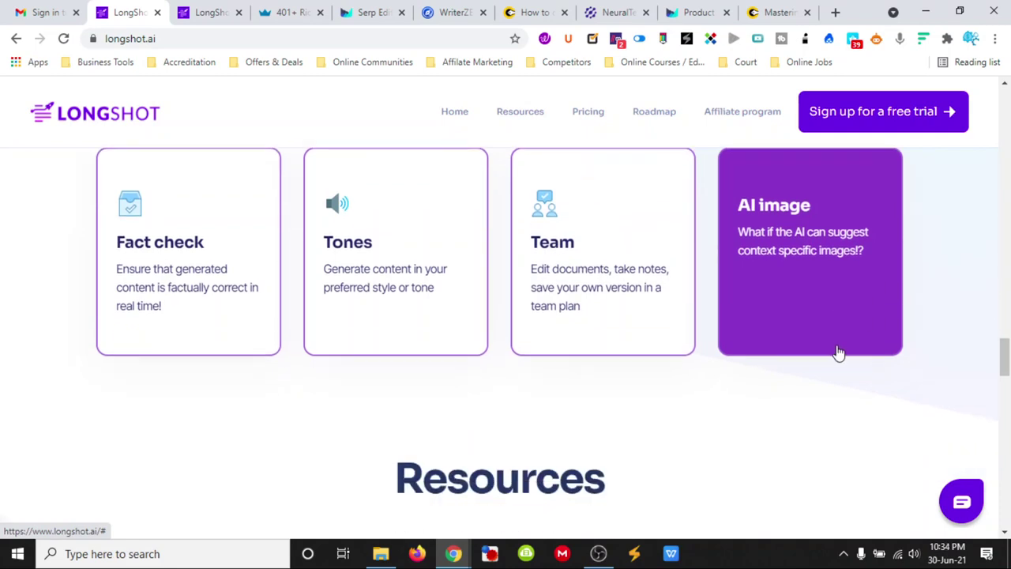
{"action": "scroll", "coordinate": [684, 345], "scroll_direction": "down", "scroll_amount": 3}
{"action": "scroll", "coordinate": [685, 345], "scroll_direction": "down", "scroll_amount": 2}
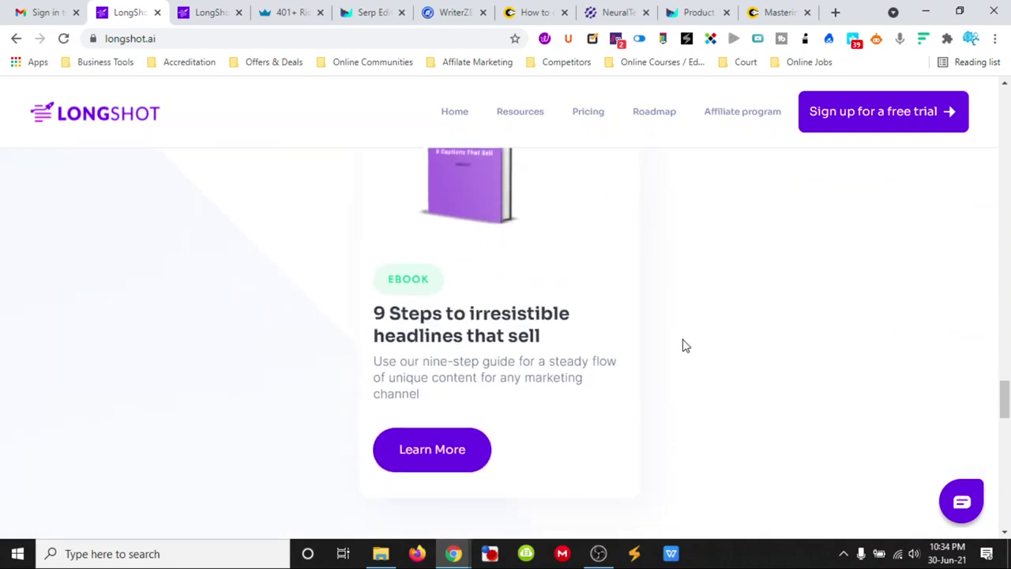
{"action": "scroll", "coordinate": [684, 345], "scroll_direction": "down", "scroll_amount": 1}
{"action": "scroll", "coordinate": [683, 346], "scroll_direction": "up", "scroll_amount": 10}
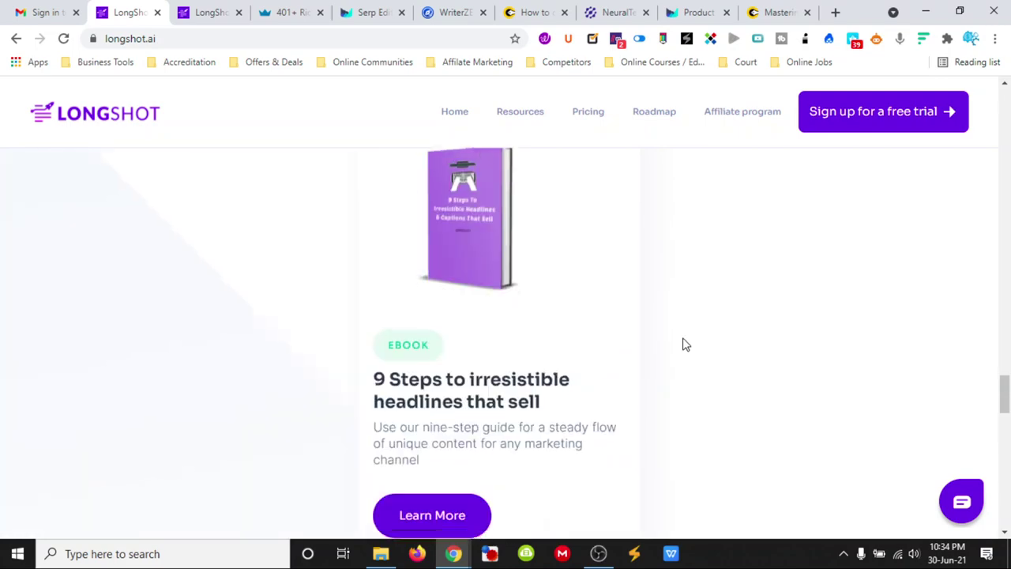
{"action": "scroll", "coordinate": [684, 346], "scroll_direction": "down", "scroll_amount": 2}
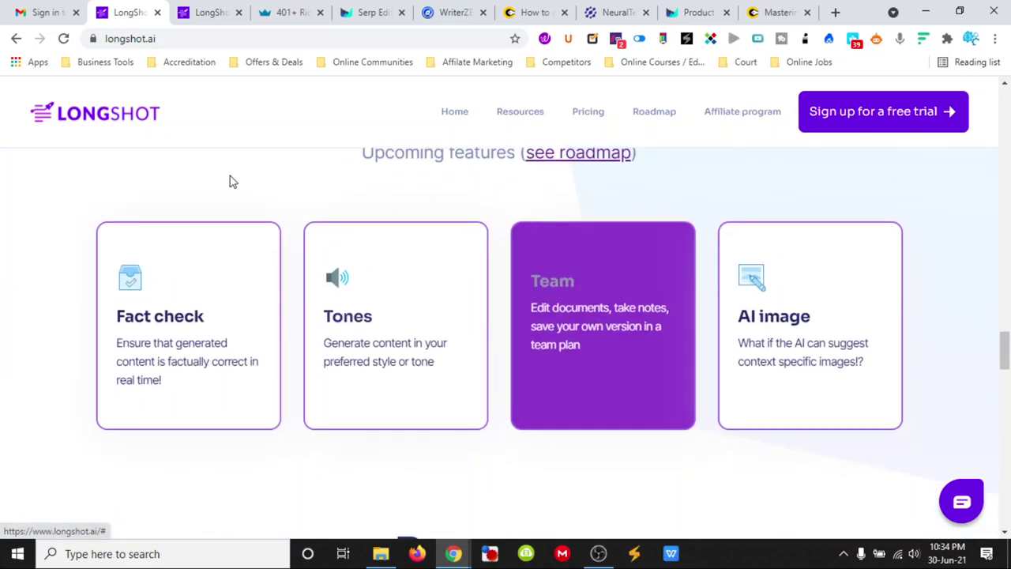
Step: Glance at Outranking's SEO editor, then scroll its features page covering SERP research and GPT-3 writing
{"action": "left_click", "coordinate": [365, 14]}
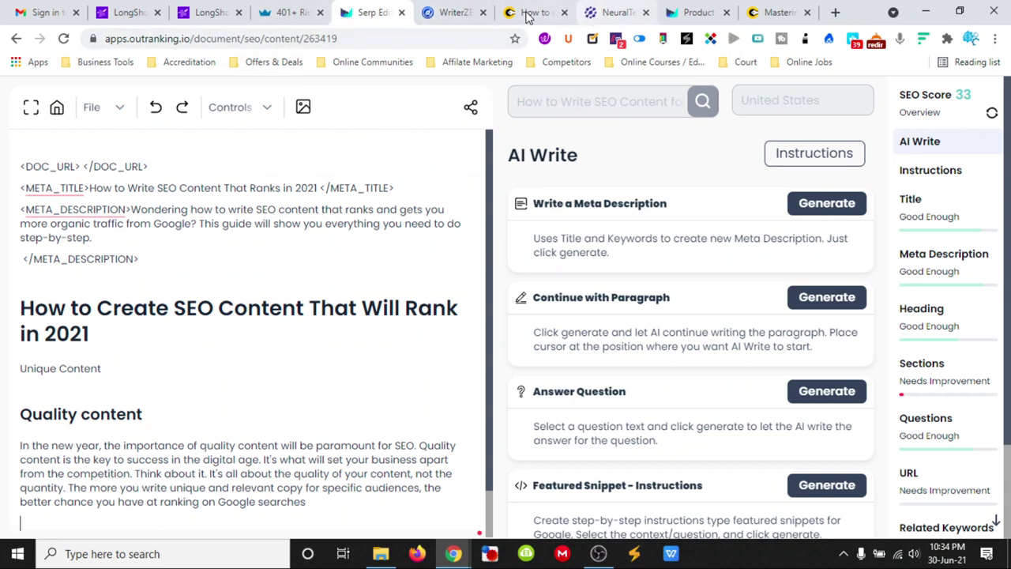
{"action": "left_click", "coordinate": [694, 13]}
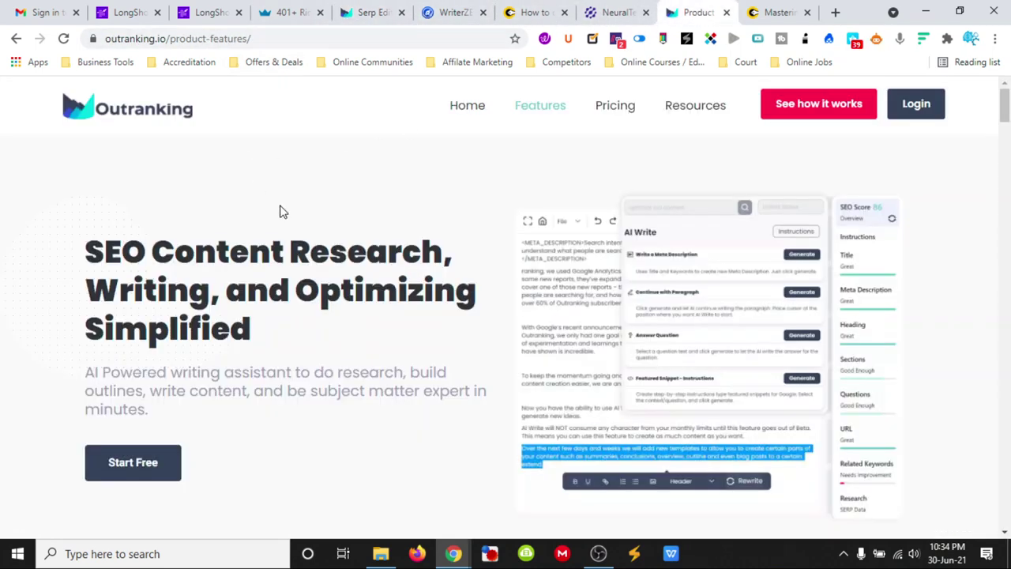
{"action": "scroll", "coordinate": [372, 277], "scroll_direction": "down", "scroll_amount": 10}
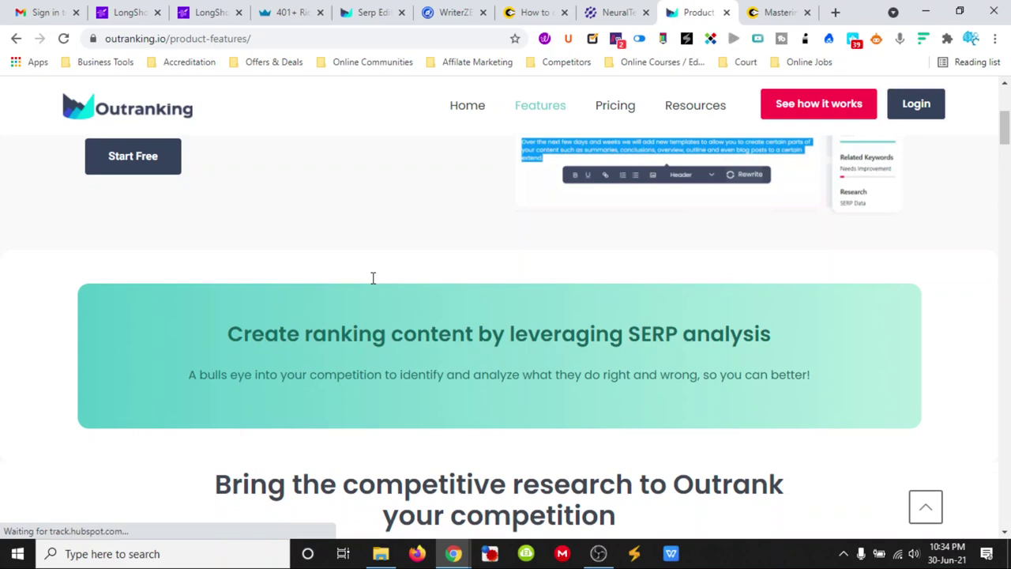
{"action": "scroll", "coordinate": [373, 278], "scroll_direction": "down", "scroll_amount": 1}
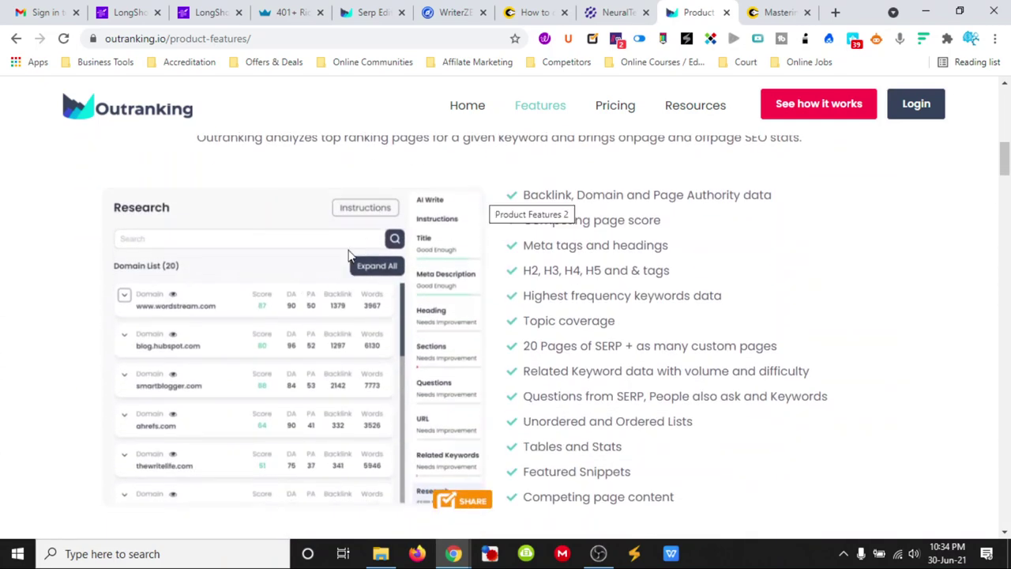
{"action": "scroll", "coordinate": [340, 267], "scroll_direction": "down", "scroll_amount": 1}
{"action": "scroll", "coordinate": [340, 268], "scroll_direction": "down", "scroll_amount": 5}
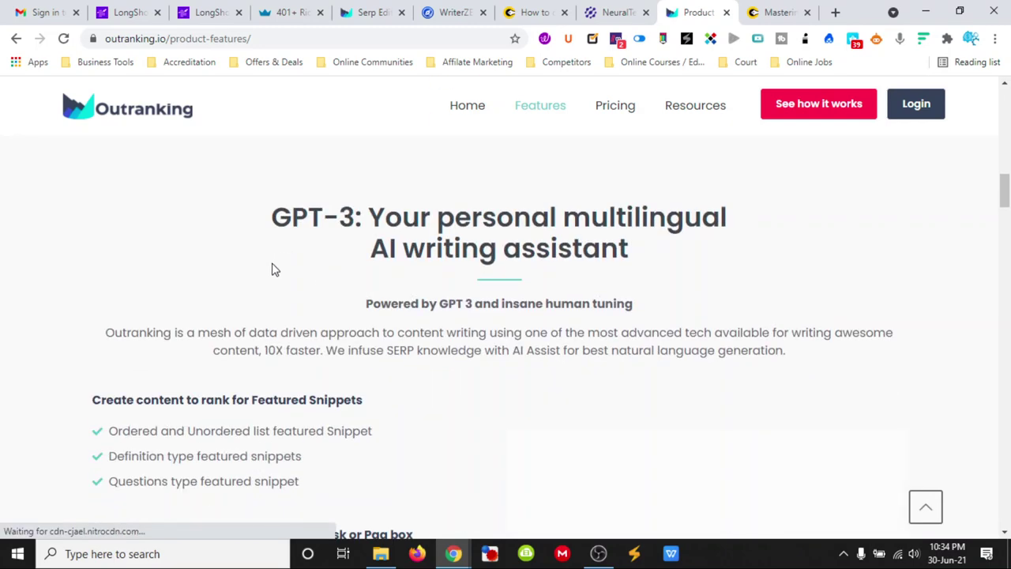
{"action": "scroll", "coordinate": [273, 269], "scroll_direction": "down", "scroll_amount": 3}
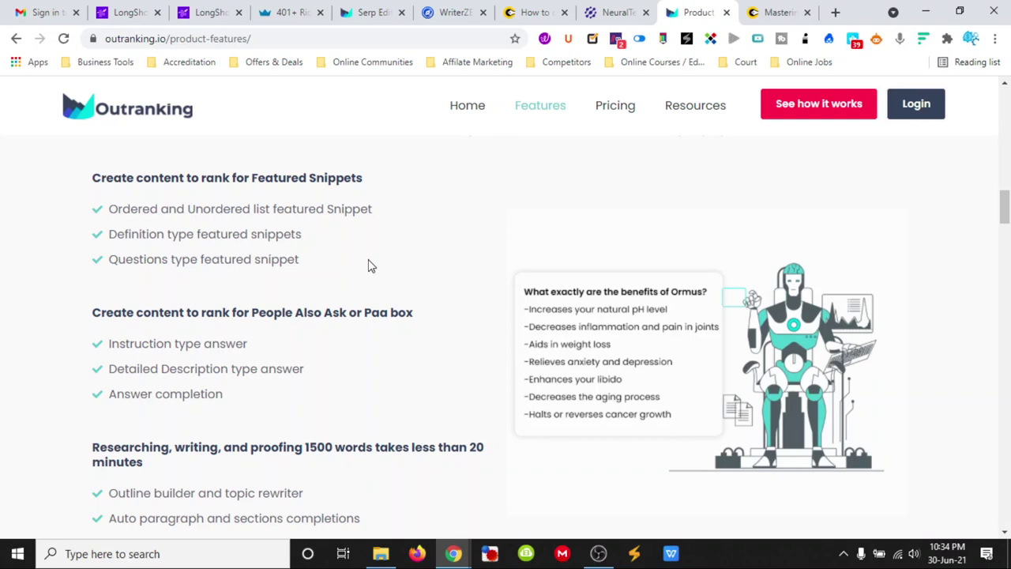
{"action": "scroll", "coordinate": [371, 266], "scroll_direction": "up", "scroll_amount": 10}
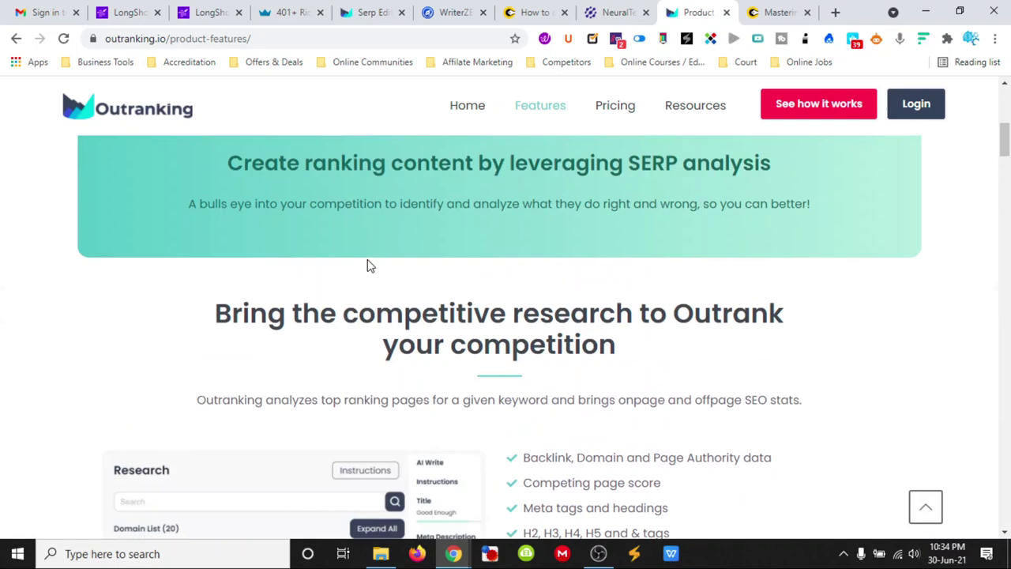
Step: Show the SEO editor's step-by-step instructions, from meta title through Step 11, creating a URL
{"action": "left_click", "coordinate": [377, 13]}
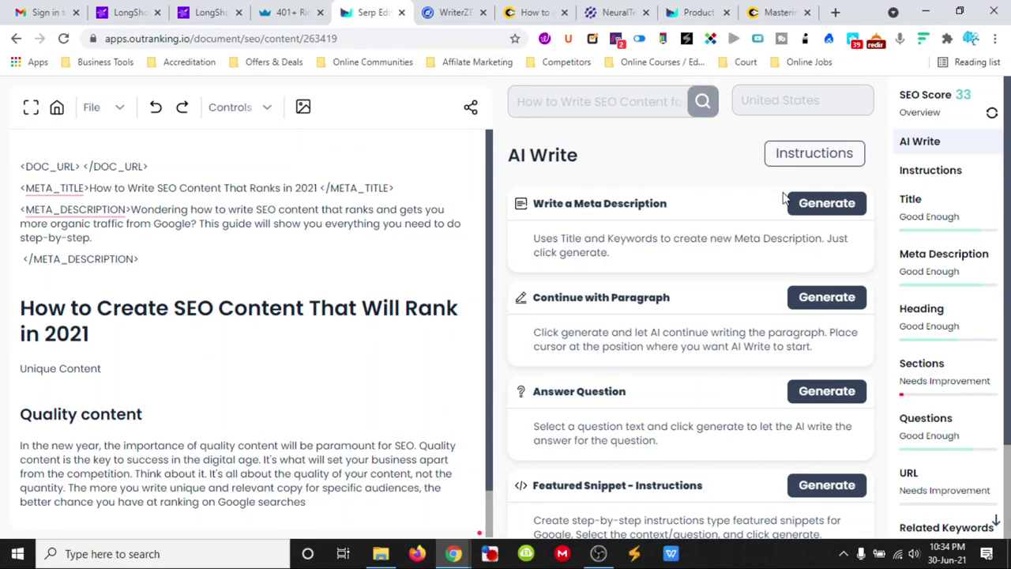
{"action": "left_click", "coordinate": [830, 163]}
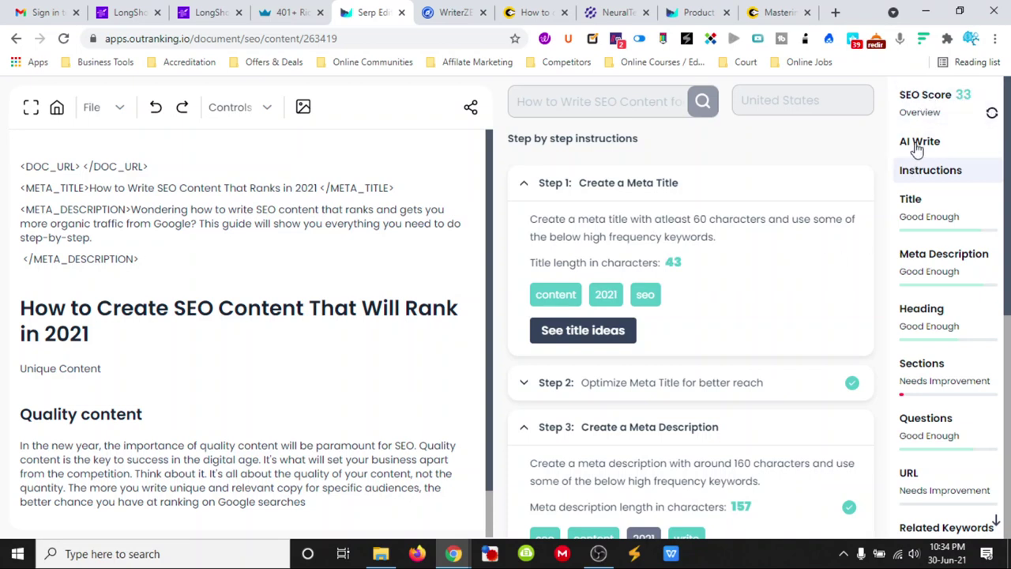
{"action": "scroll", "coordinate": [772, 313], "scroll_direction": "down", "scroll_amount": 5}
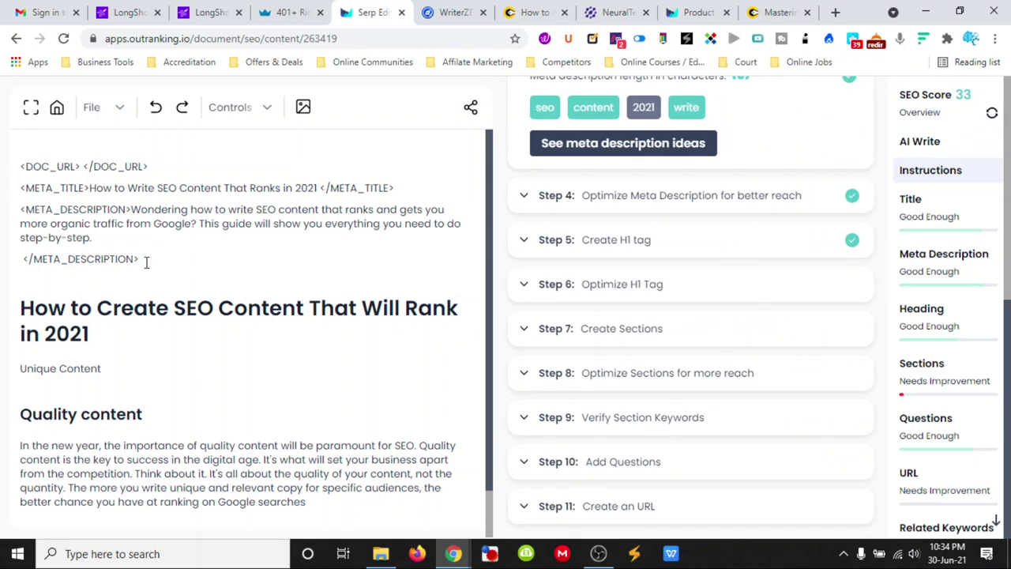
Step: Open the 'How to Write Amazing SEO Content for 2021' blog from the LongShot blogs list
{"action": "left_click", "coordinate": [203, 15]}
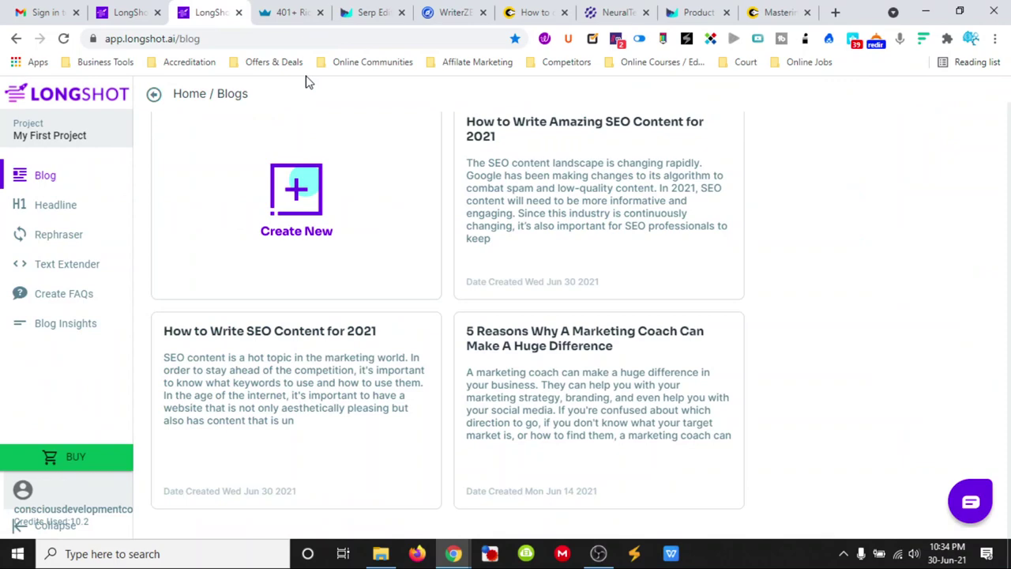
{"action": "left_click", "coordinate": [544, 158]}
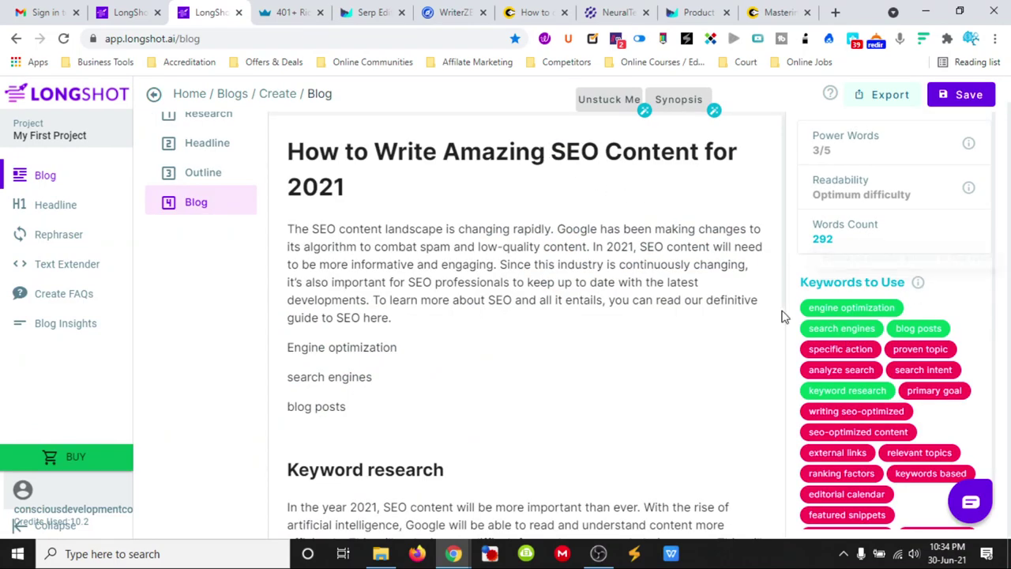
{"action": "mouse_move", "coordinate": [971, 194]}
{"action": "scroll", "coordinate": [855, 300], "scroll_direction": "down", "scroll_amount": 1}
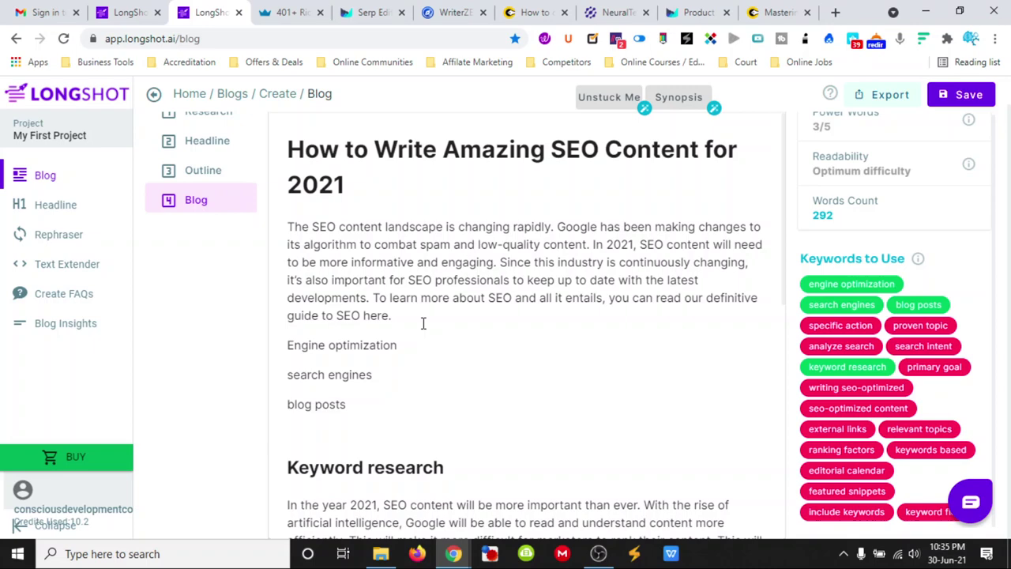
{"action": "scroll", "coordinate": [422, 322], "scroll_direction": "up", "scroll_amount": 1}
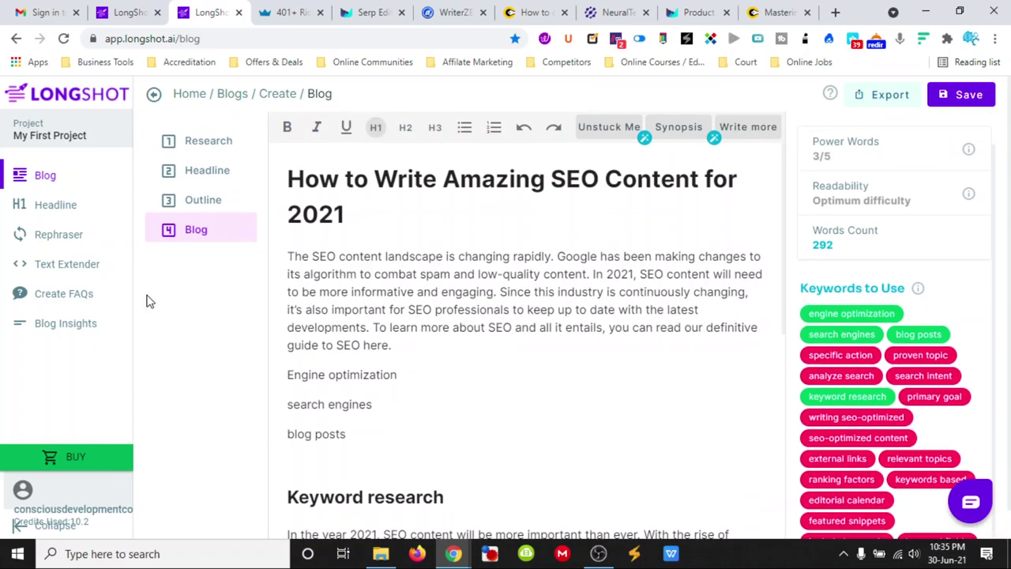
Step: Open the Text Extender with its sample text and set generation length to Long
{"action": "left_click", "coordinate": [68, 269]}
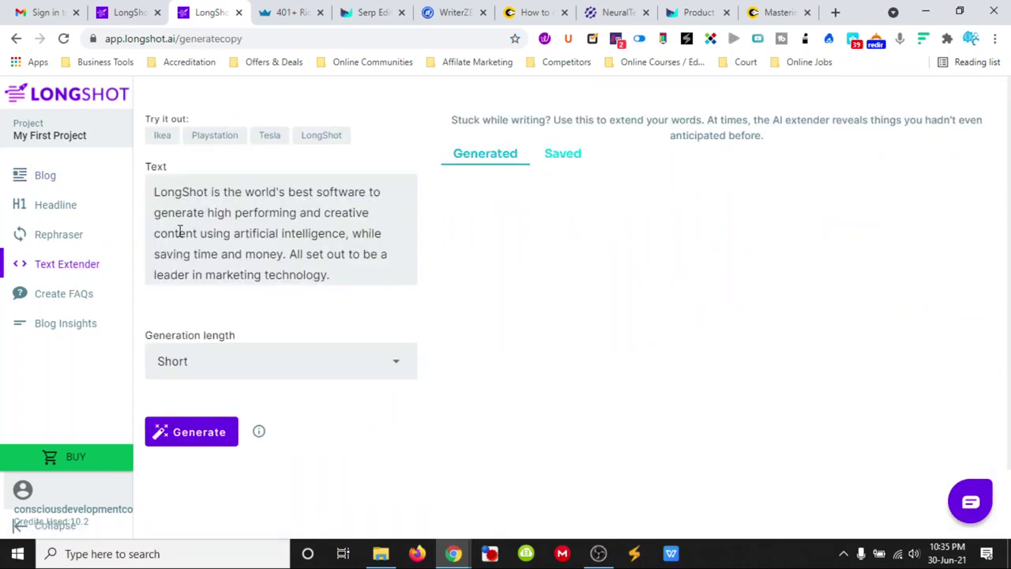
{"action": "left_click", "coordinate": [238, 364]}
{"action": "left_click", "coordinate": [220, 399]}
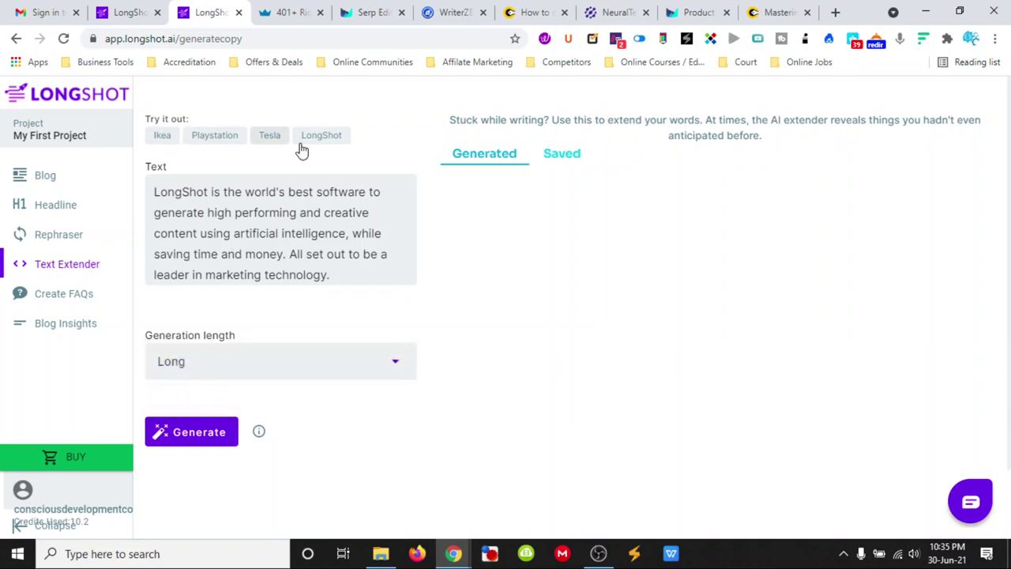
{"action": "scroll", "coordinate": [208, 243], "scroll_direction": "down", "scroll_amount": 1}
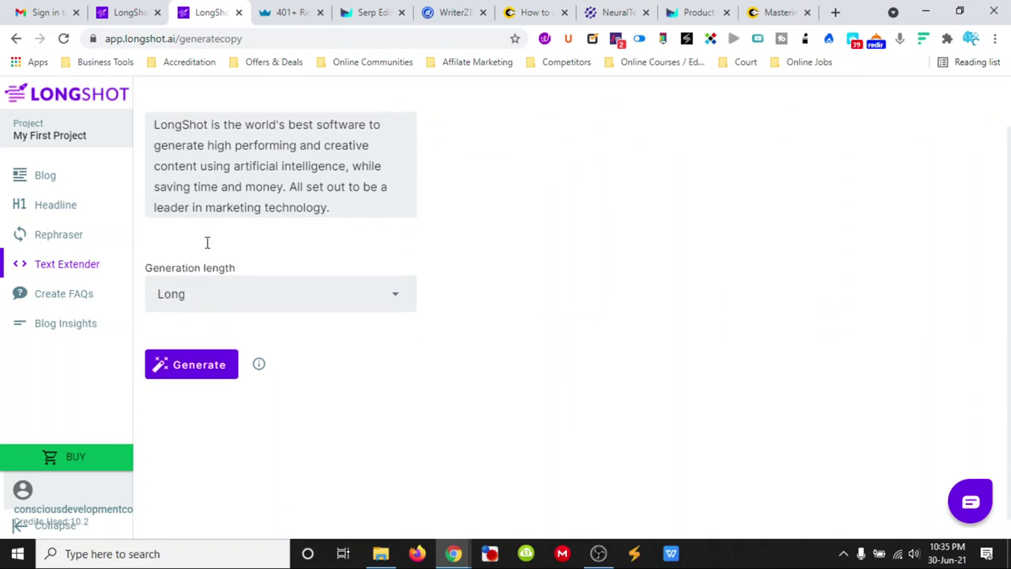
{"action": "scroll", "coordinate": [209, 245], "scroll_direction": "up", "scroll_amount": 1}
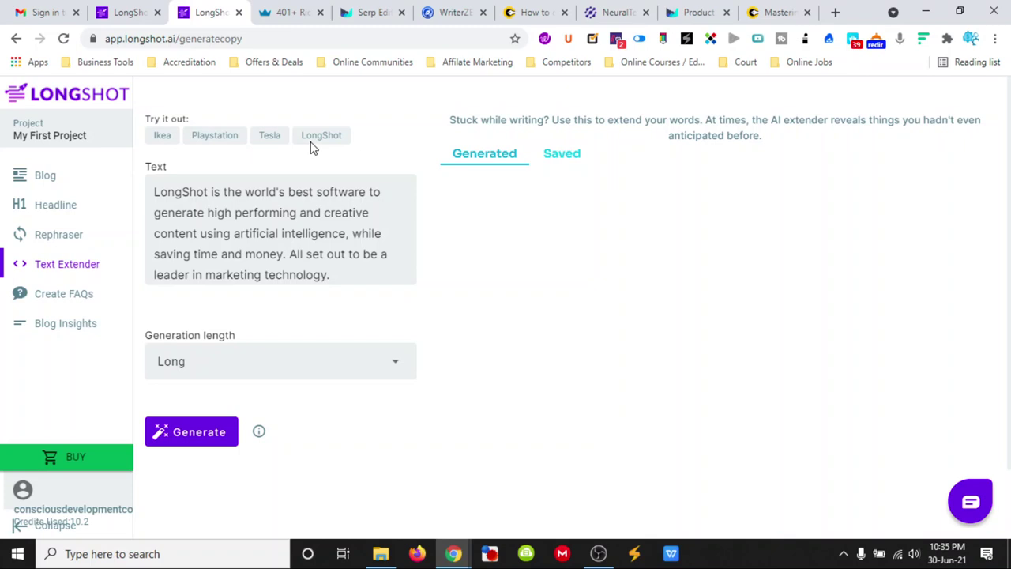
Step: Switch to the Create FAQs tool, showing the sample LongShot text as the question
{"action": "left_click", "coordinate": [71, 293]}
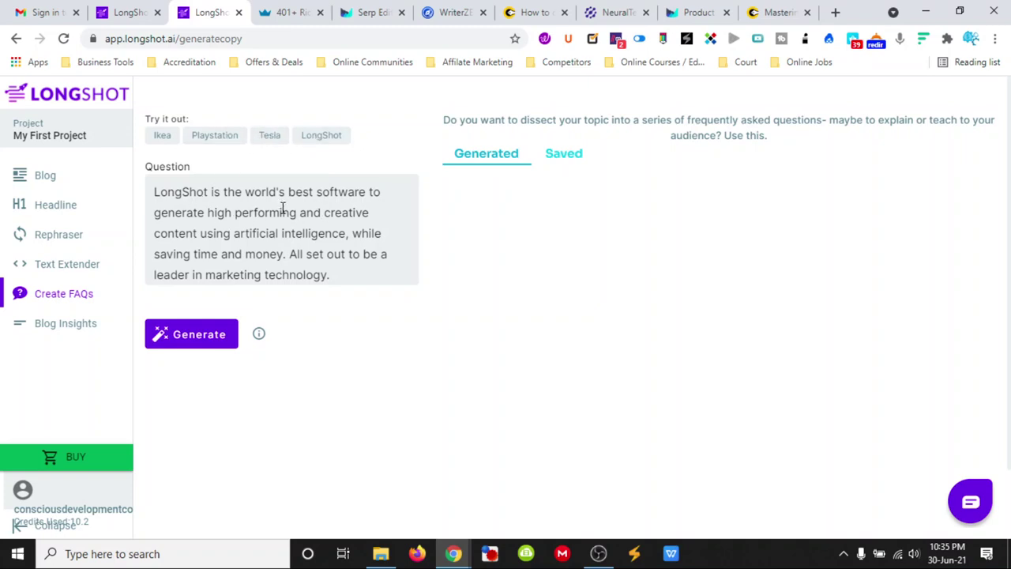
Step: Open Blog Insights and scroll through the sample digital marketing article
{"action": "left_click", "coordinate": [76, 326]}
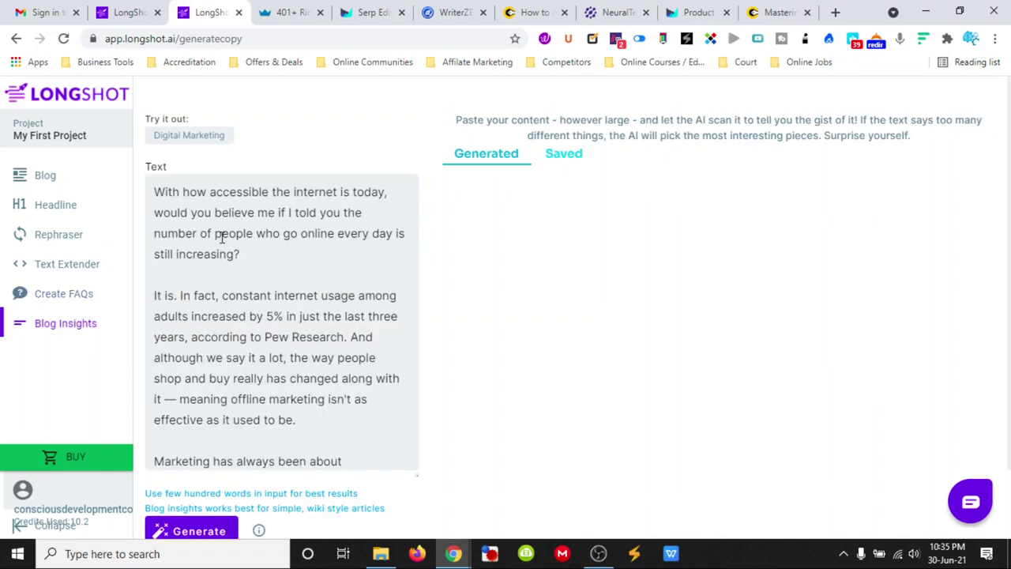
{"action": "scroll", "coordinate": [234, 222], "scroll_direction": "down", "scroll_amount": 2}
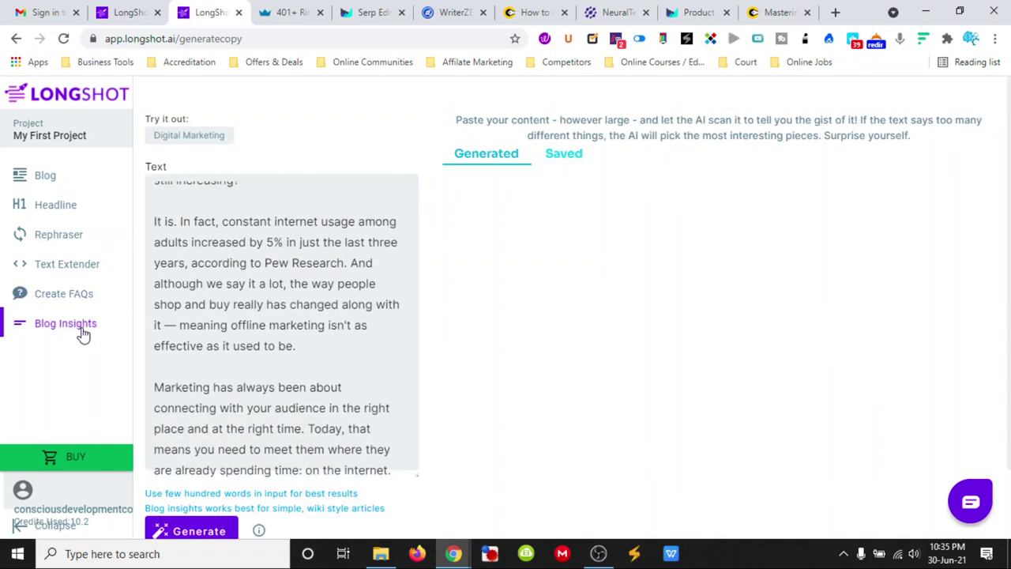
{"action": "scroll", "coordinate": [295, 296], "scroll_direction": "down", "scroll_amount": 1}
{"action": "scroll", "coordinate": [292, 308], "scroll_direction": "down", "scroll_amount": 7}
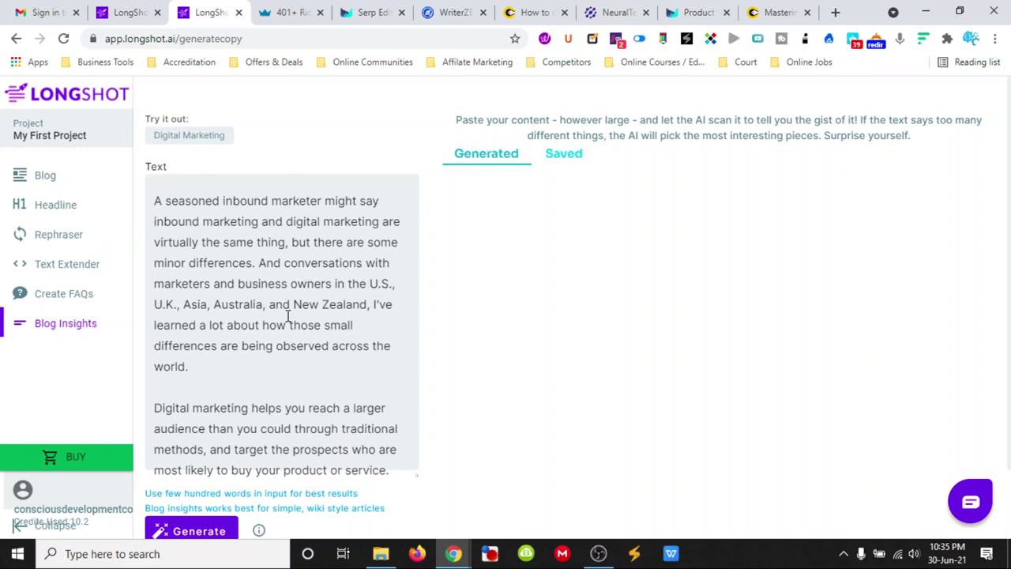
{"action": "scroll", "coordinate": [288, 314], "scroll_direction": "down", "scroll_amount": 8}
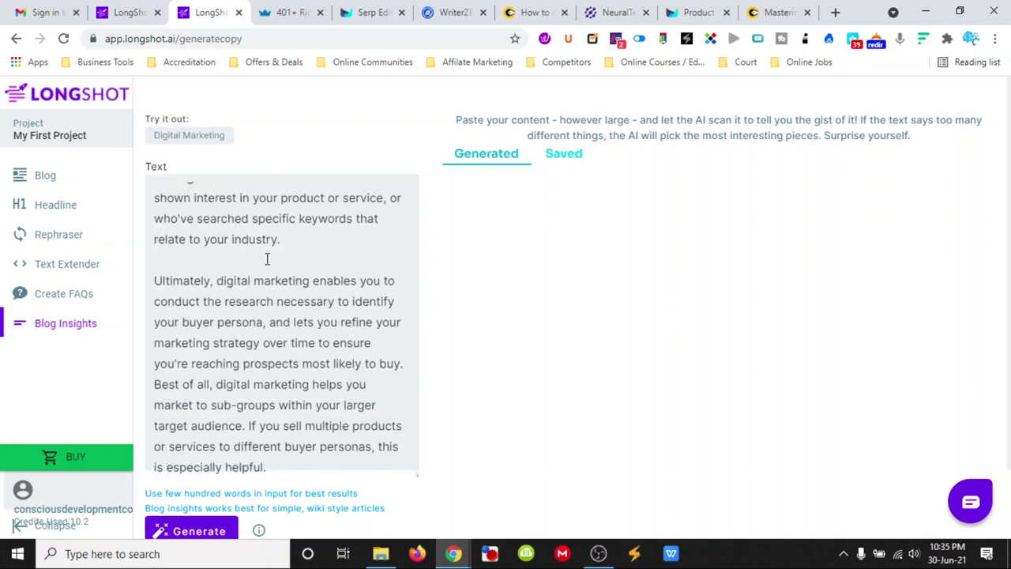
{"action": "scroll", "coordinate": [266, 260], "scroll_direction": "up", "scroll_amount": 5}
{"action": "scroll", "coordinate": [267, 259], "scroll_direction": "up", "scroll_amount": 8}
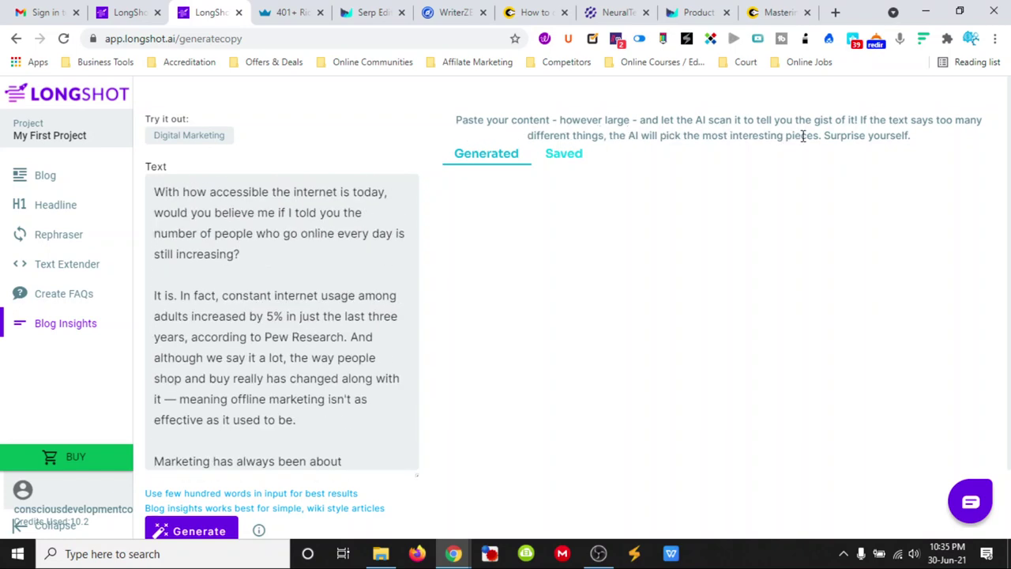
{"action": "scroll", "coordinate": [670, 282], "scroll_direction": "down", "scroll_amount": 1}
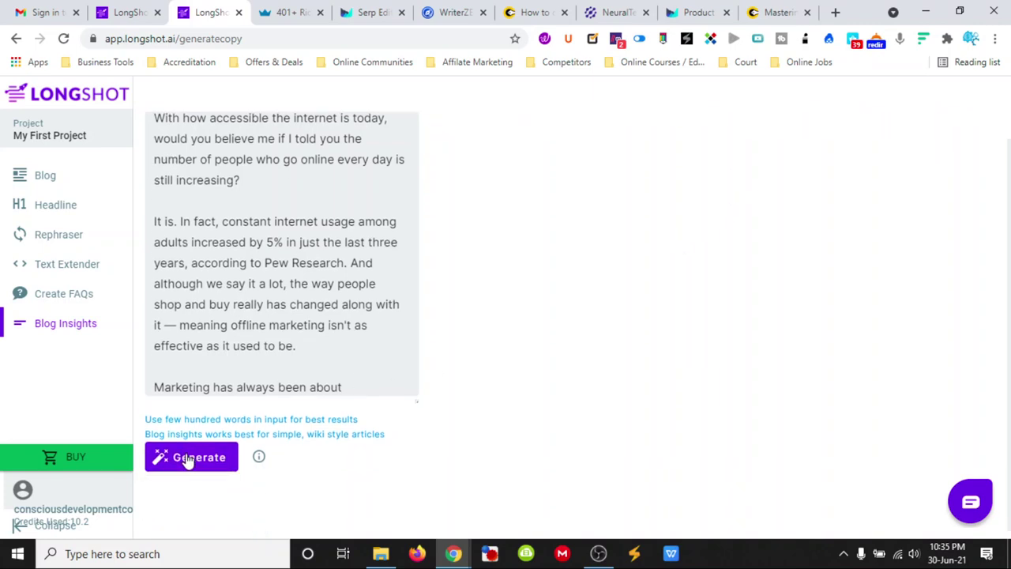
{"action": "scroll", "coordinate": [247, 389], "scroll_direction": "up", "scroll_amount": 1}
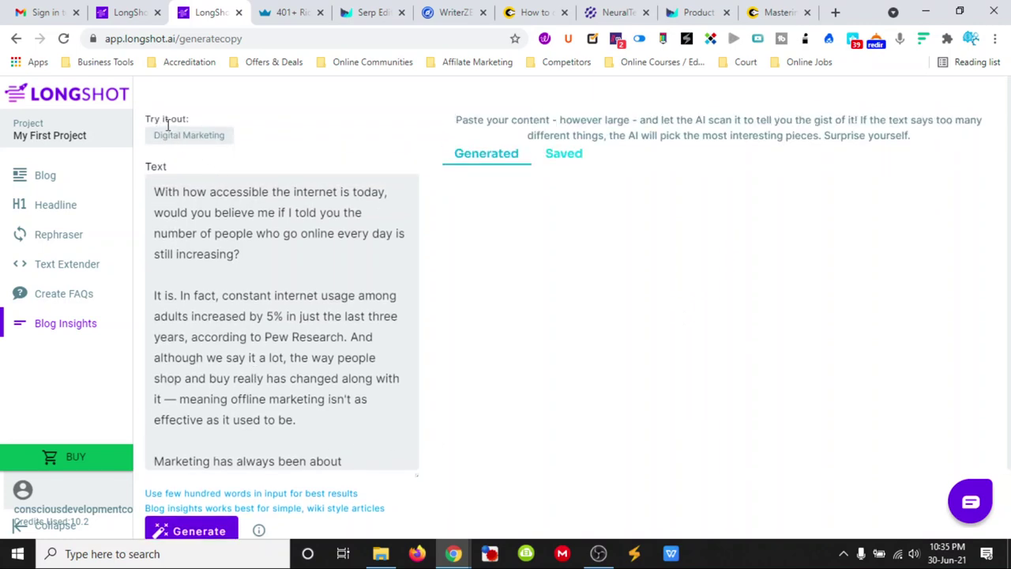
Step: Generate insights from the whole article text and dismiss the out-of-credits alert
{"action": "left_click_drag", "start_coordinate": [167, 192], "coordinate": [318, 495]}
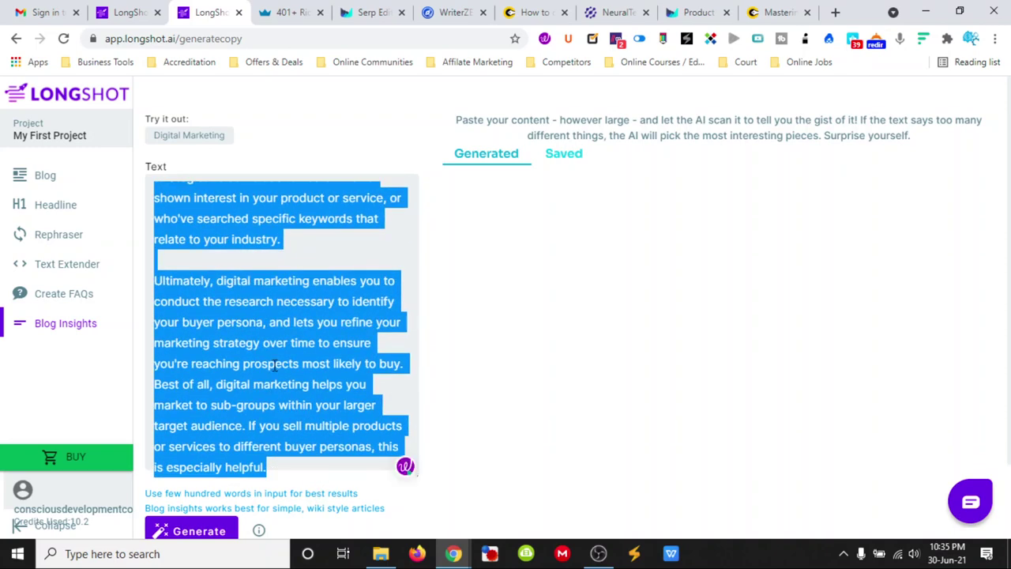
{"action": "left_click", "coordinate": [190, 532]}
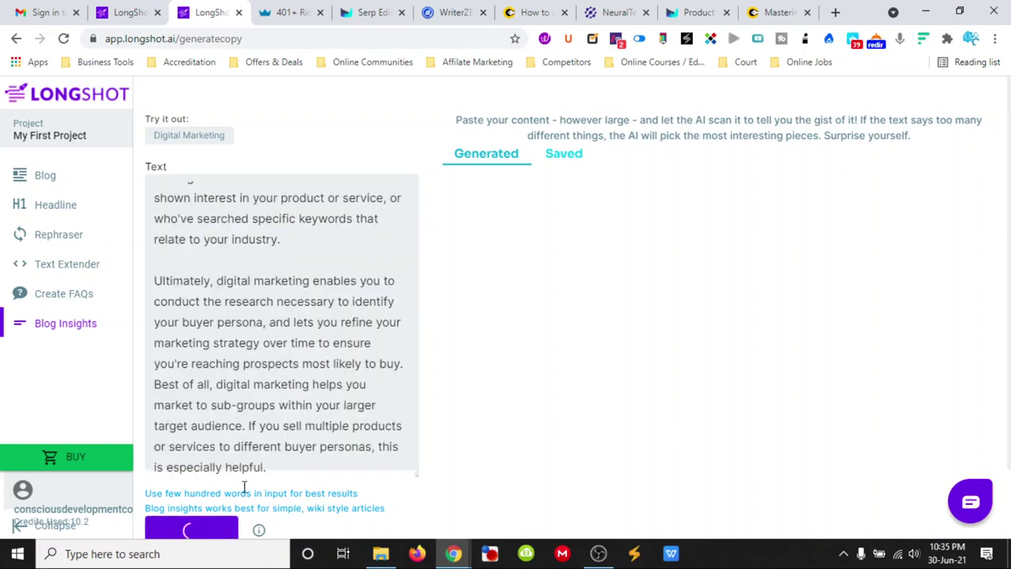
{"action": "left_click", "coordinate": [635, 122]}
Step: Flip through the Create FAQs, Text Extender and Rephraser tools
{"action": "left_click", "coordinate": [70, 293]}
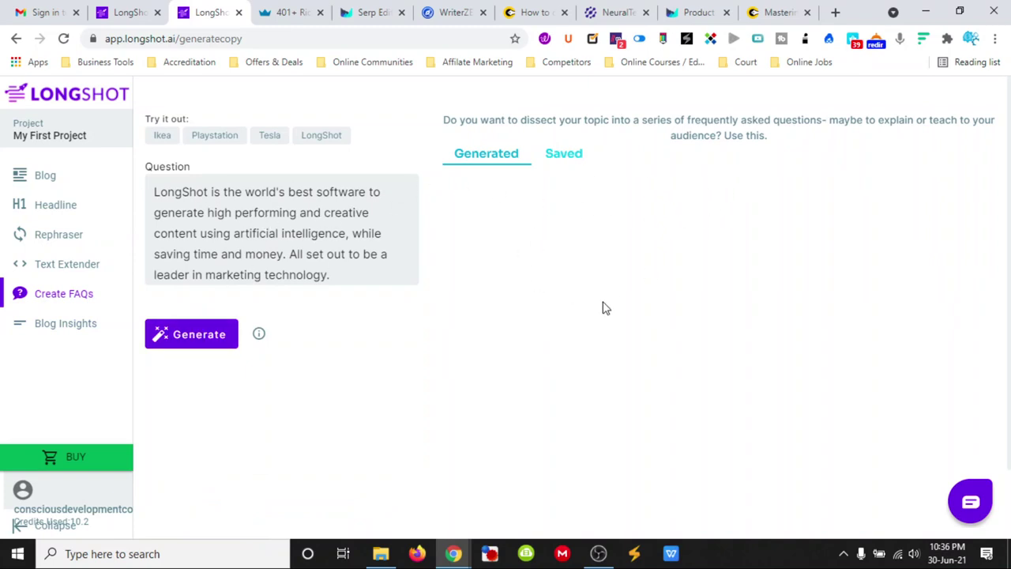
{"action": "left_click", "coordinate": [55, 266]}
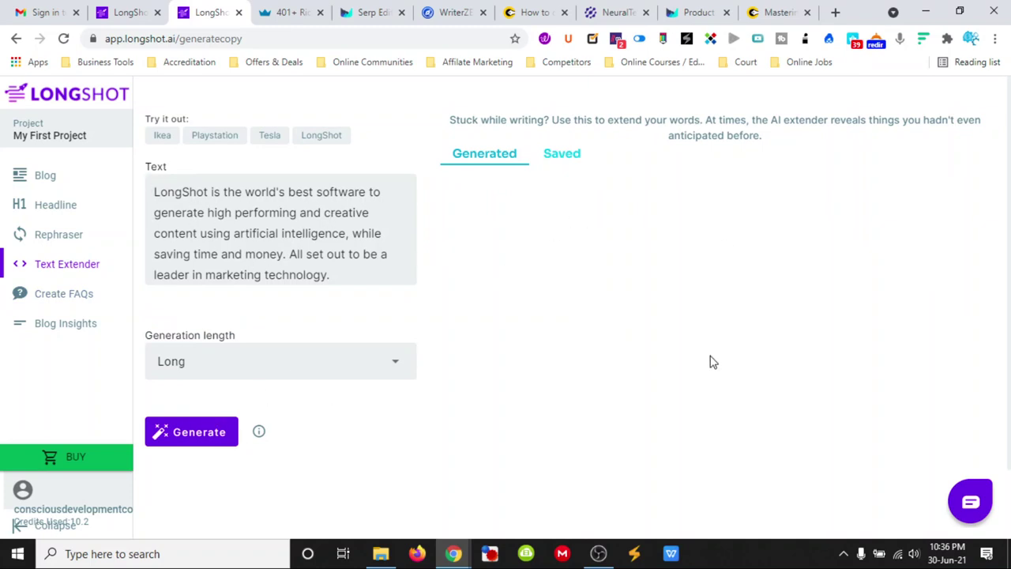
{"action": "left_click", "coordinate": [60, 237]}
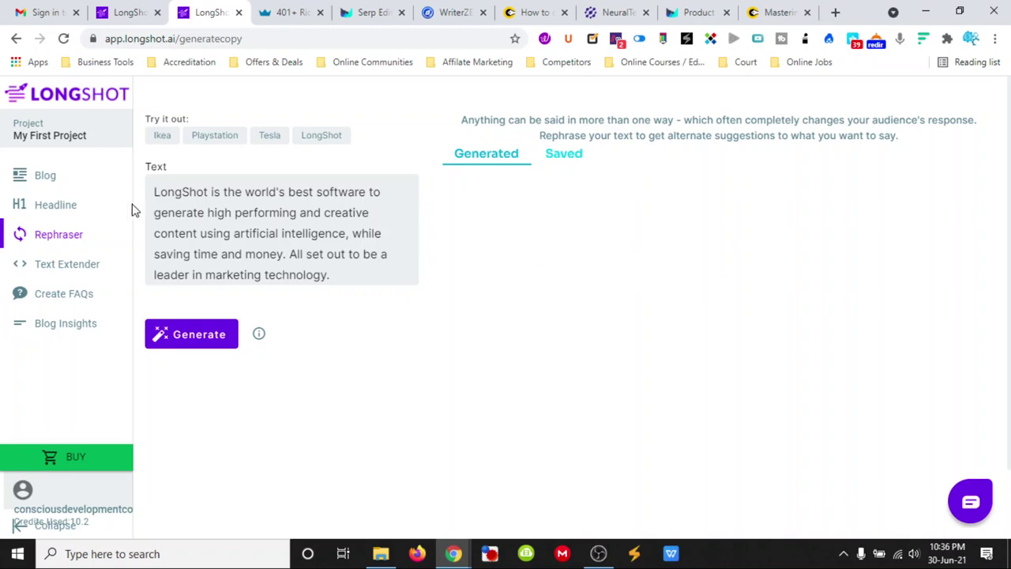
Step: Look over the Headline generator, then return to the 'How to Write Amazing SEO Content for 2021' blog
{"action": "left_click", "coordinate": [70, 205]}
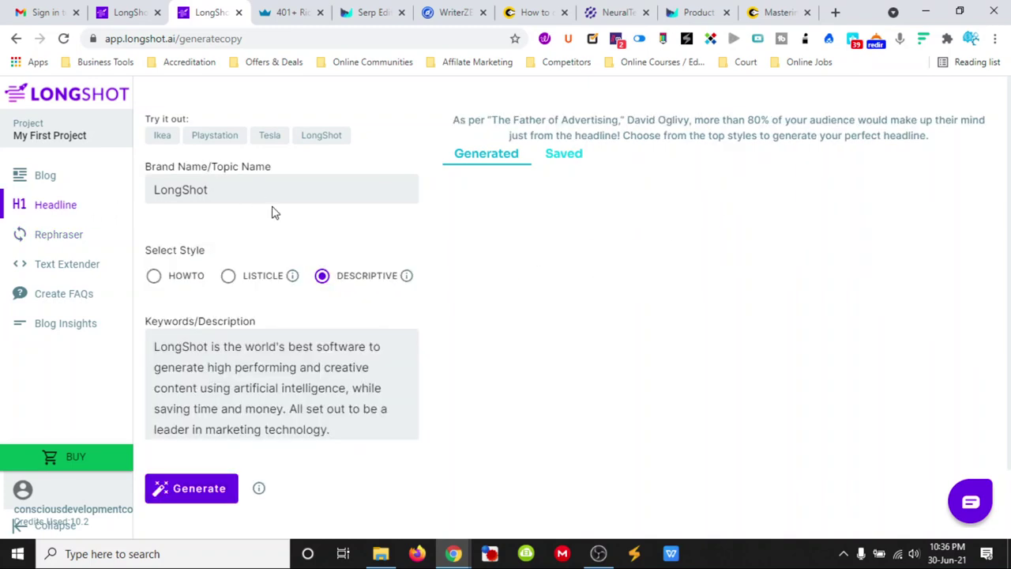
{"action": "scroll", "coordinate": [274, 212], "scroll_direction": "down", "scroll_amount": 2}
{"action": "scroll", "coordinate": [275, 210], "scroll_direction": "up", "scroll_amount": 2}
{"action": "scroll", "coordinate": [260, 199], "scroll_direction": "down", "scroll_amount": 2}
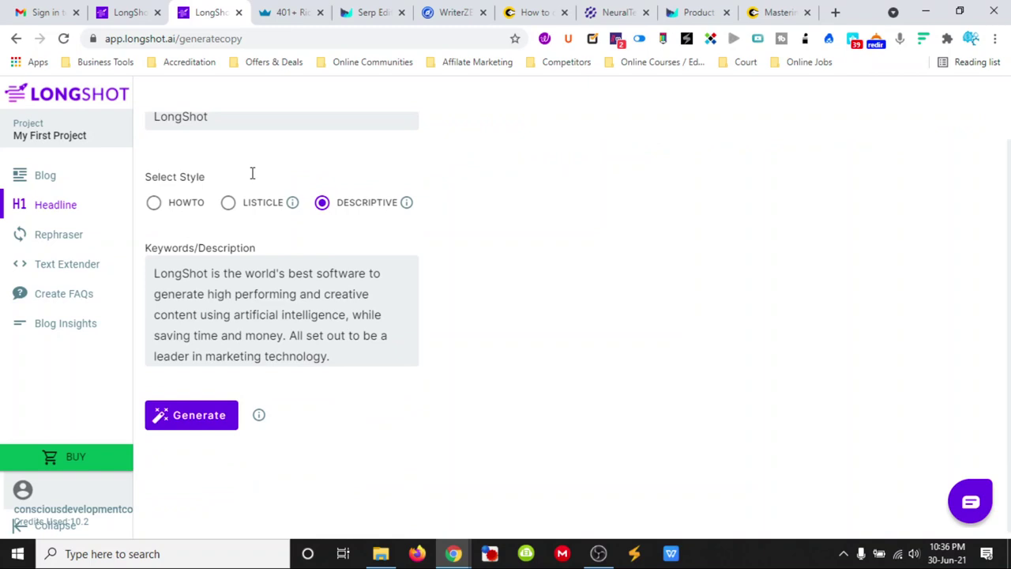
{"action": "scroll", "coordinate": [252, 171], "scroll_direction": "up", "scroll_amount": 2}
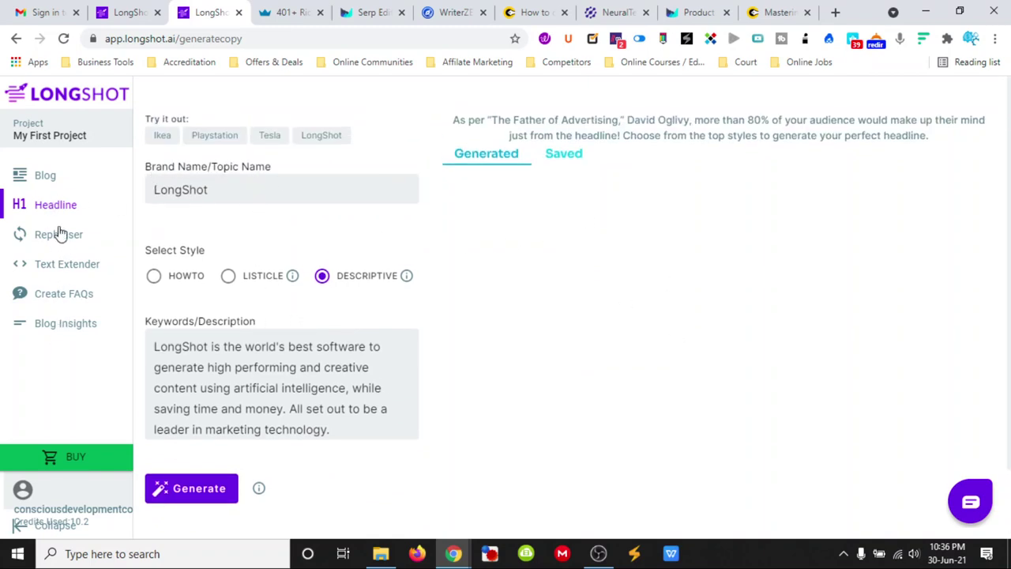
{"action": "left_click", "coordinate": [38, 177]}
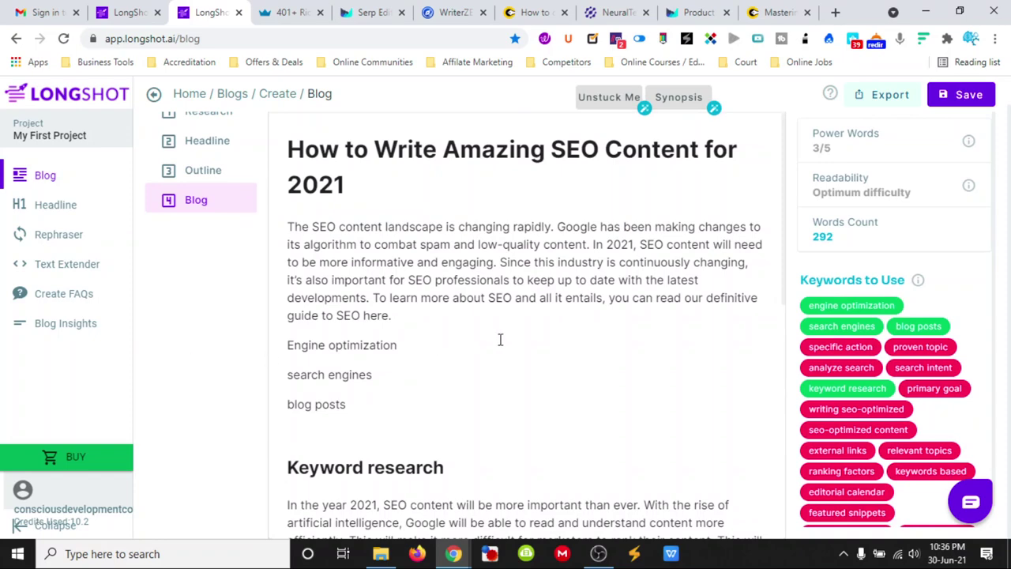
Step: Switch to the LongShot homepage's Coming Soon features: Fact check, Tones, Team and AI image
{"action": "scroll", "coordinate": [463, 267], "scroll_direction": "down", "scroll_amount": 8}
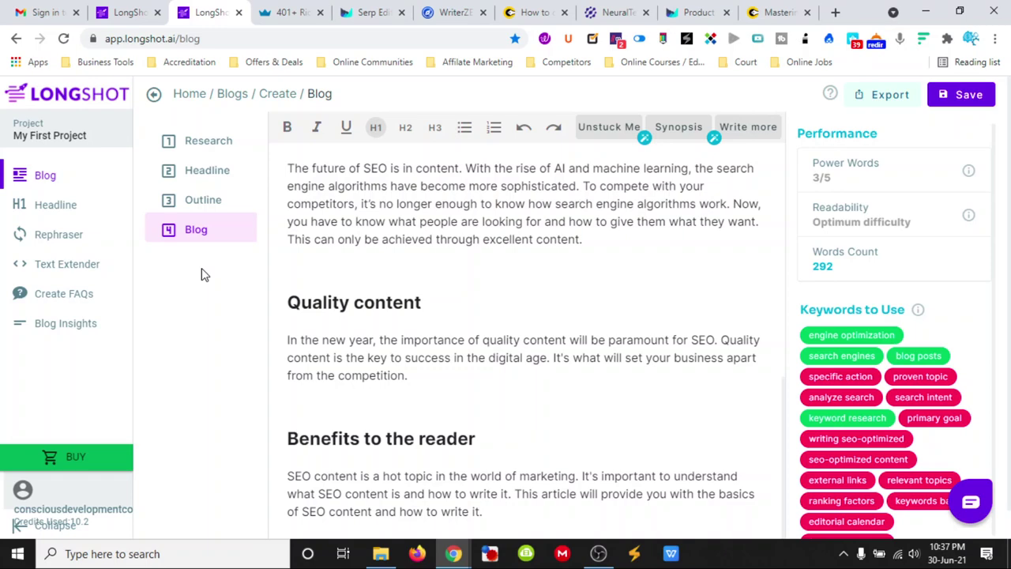
{"action": "left_click", "coordinate": [136, 15]}
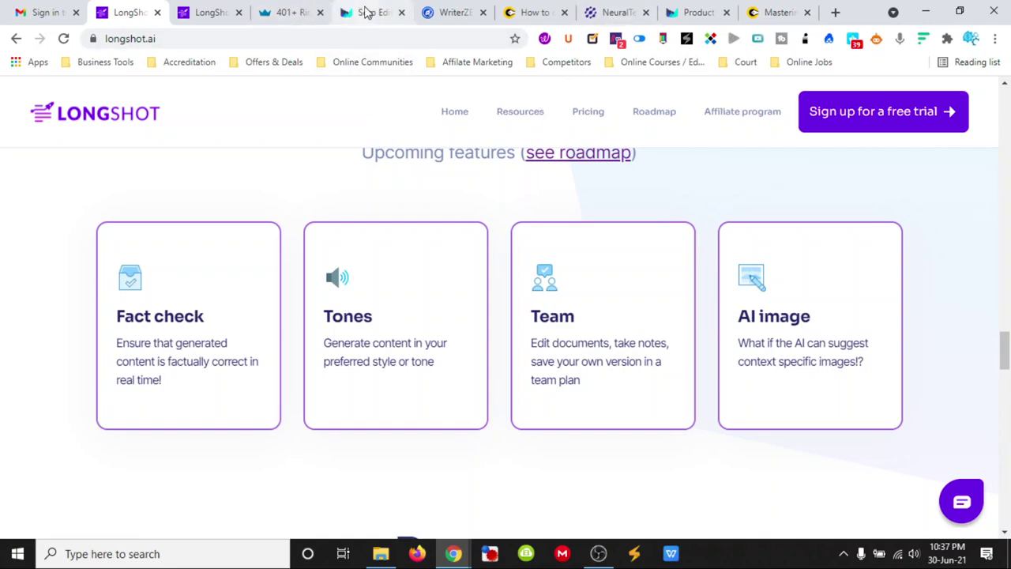
Step: Return to the 'How to Write Amazing SEO Content for 2021' draft, showing its title and intro
{"action": "scroll", "coordinate": [327, 189], "scroll_direction": "up", "scroll_amount": 5}
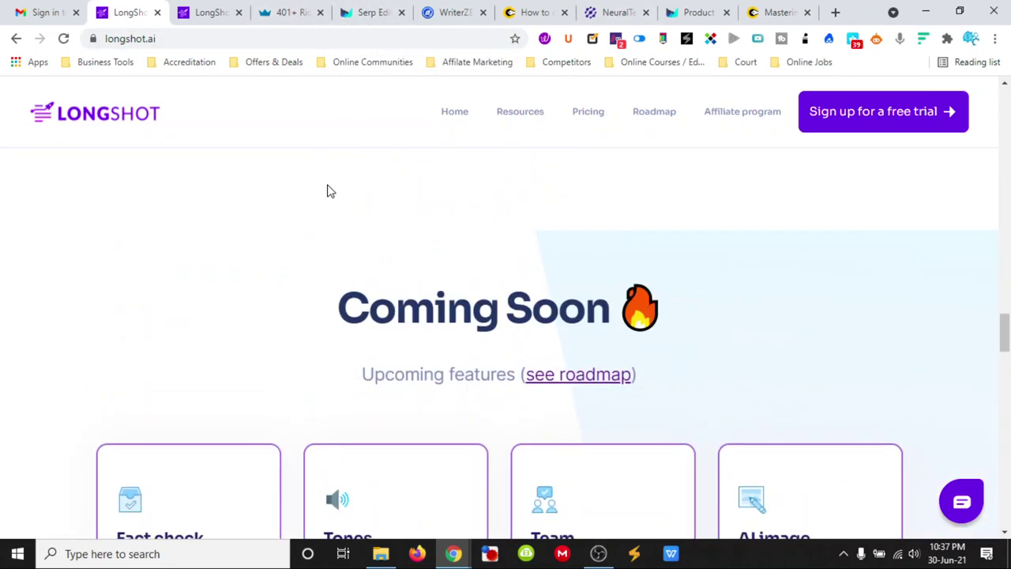
{"action": "scroll", "coordinate": [327, 187], "scroll_direction": "up", "scroll_amount": 10}
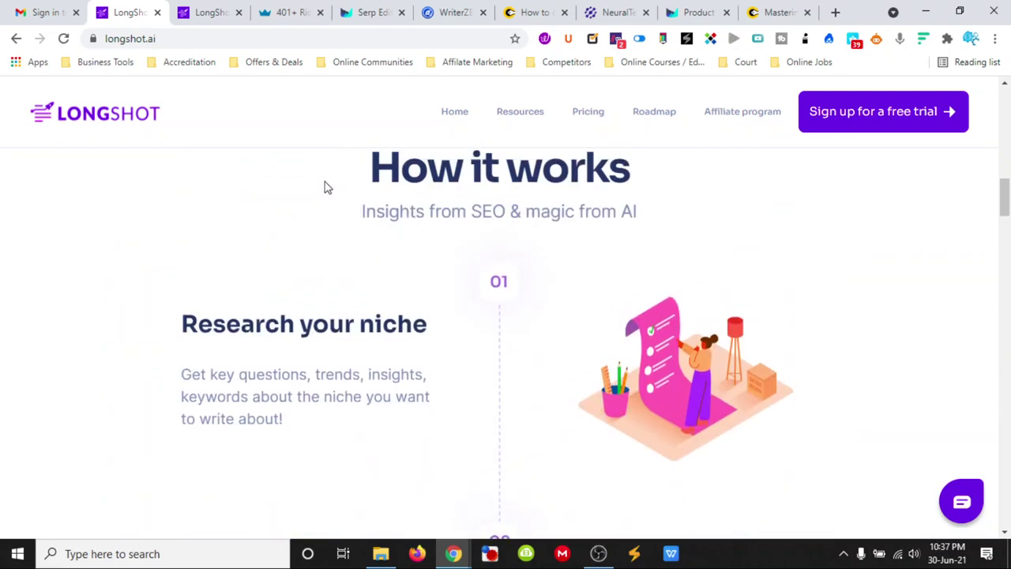
{"action": "left_click", "coordinate": [211, 13]}
{"action": "scroll", "coordinate": [346, 241], "scroll_direction": "up", "scroll_amount": 8}
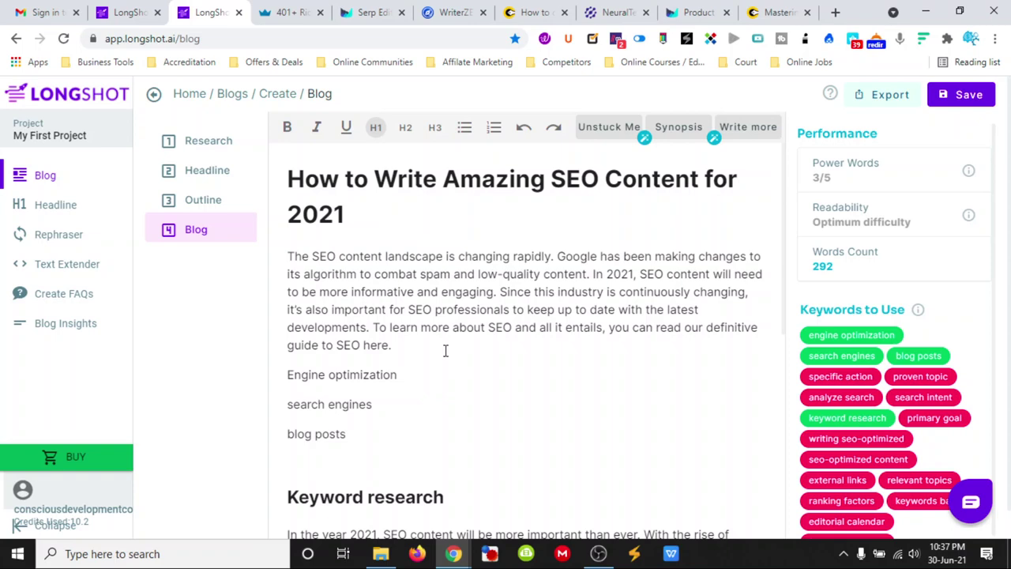
Step: Preview the Expand/Rephrase options on the intro's last sentences, then browse the draft's sections
{"action": "left_click_drag", "start_coordinate": [418, 344], "coordinate": [286, 311]}
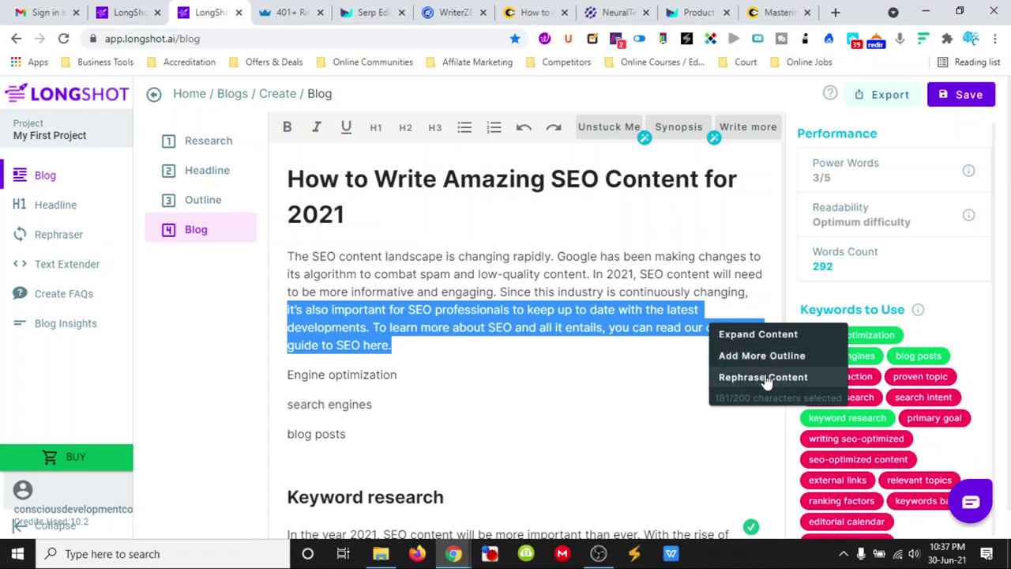
{"action": "left_click", "coordinate": [785, 403]}
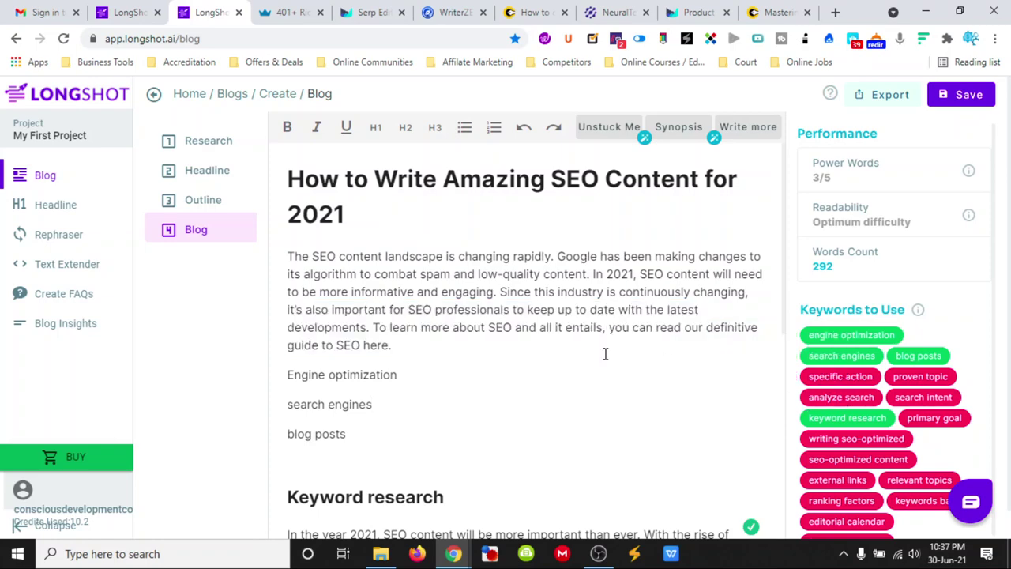
{"action": "scroll", "coordinate": [497, 361], "scroll_direction": "down", "scroll_amount": 3}
{"action": "scroll", "coordinate": [497, 356], "scroll_direction": "up", "scroll_amount": 3}
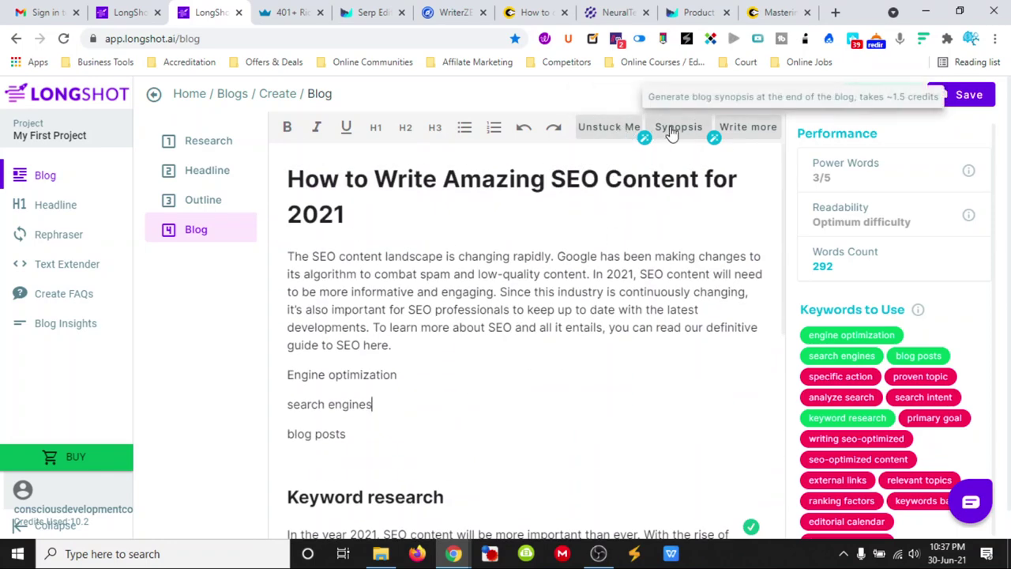
{"action": "scroll", "coordinate": [469, 248], "scroll_direction": "down", "scroll_amount": 5}
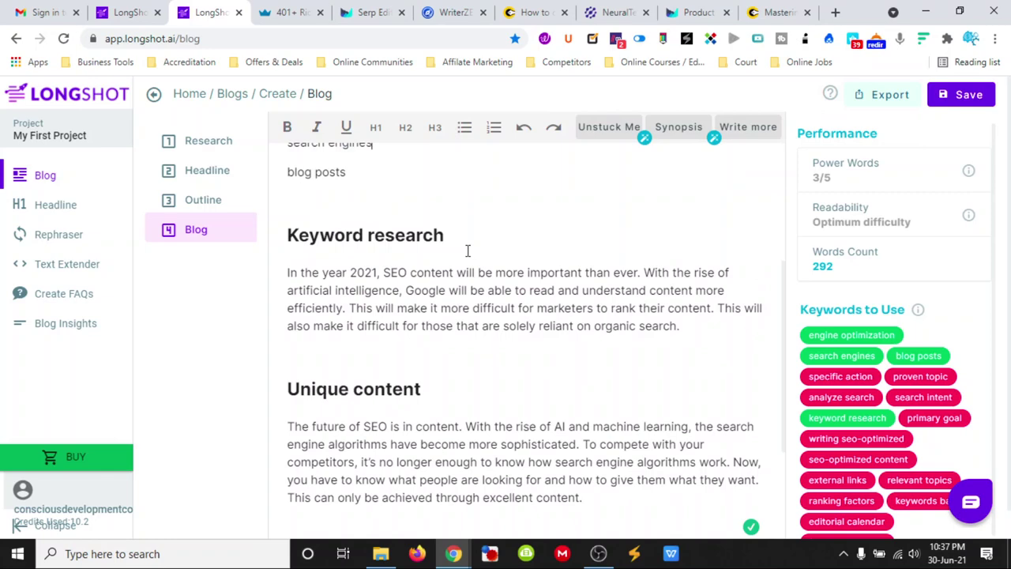
{"action": "scroll", "coordinate": [883, 394], "scroll_direction": "down", "scroll_amount": 2}
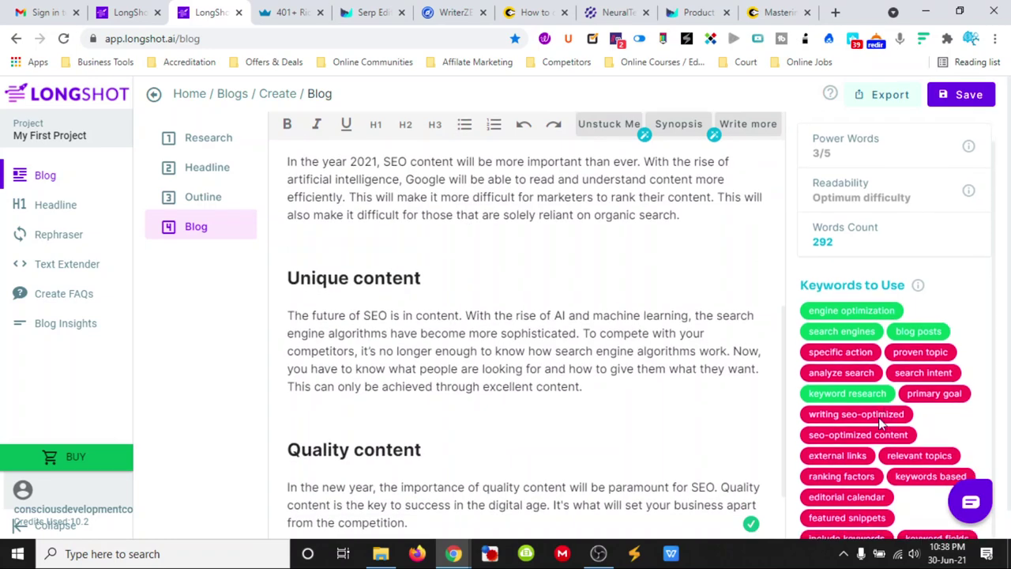
{"action": "scroll", "coordinate": [486, 352], "scroll_direction": "down", "scroll_amount": 3}
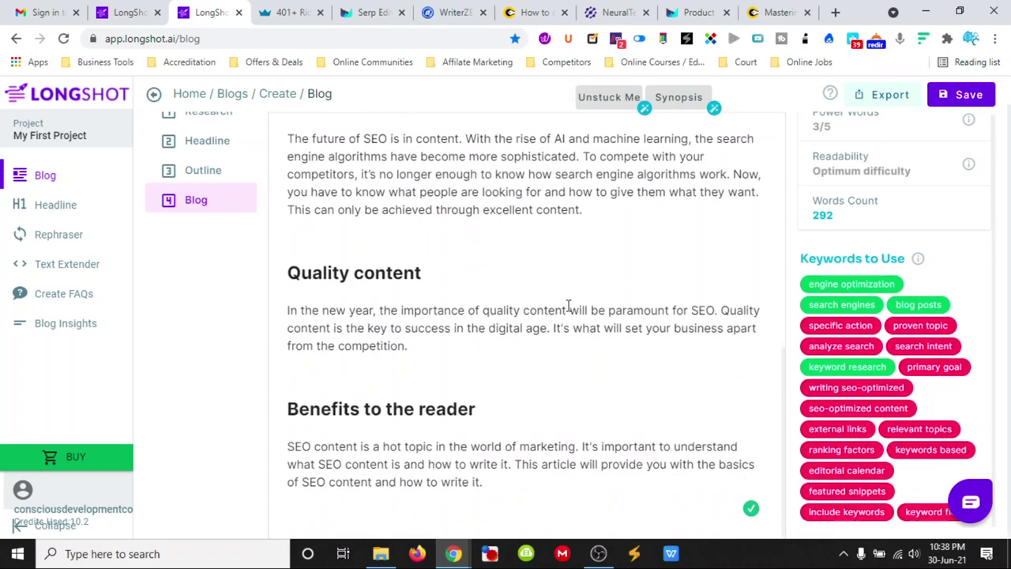
{"action": "scroll", "coordinate": [562, 294], "scroll_direction": "up", "scroll_amount": 4}
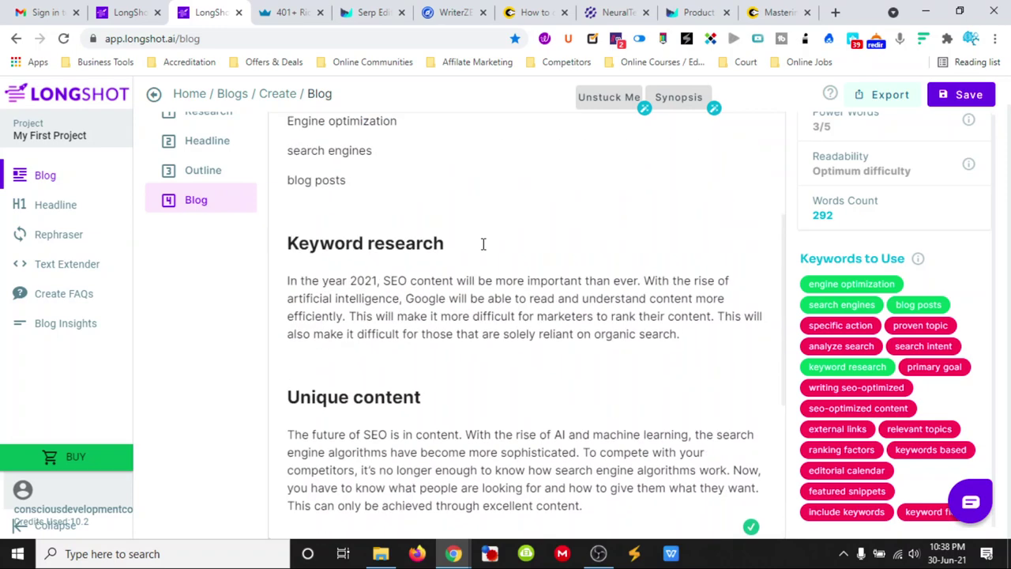
Step: Review LongShot's pricing plans, highlighting the PRO plan's 19.90 price, then return to the draft
{"action": "left_click", "coordinate": [124, 11]}
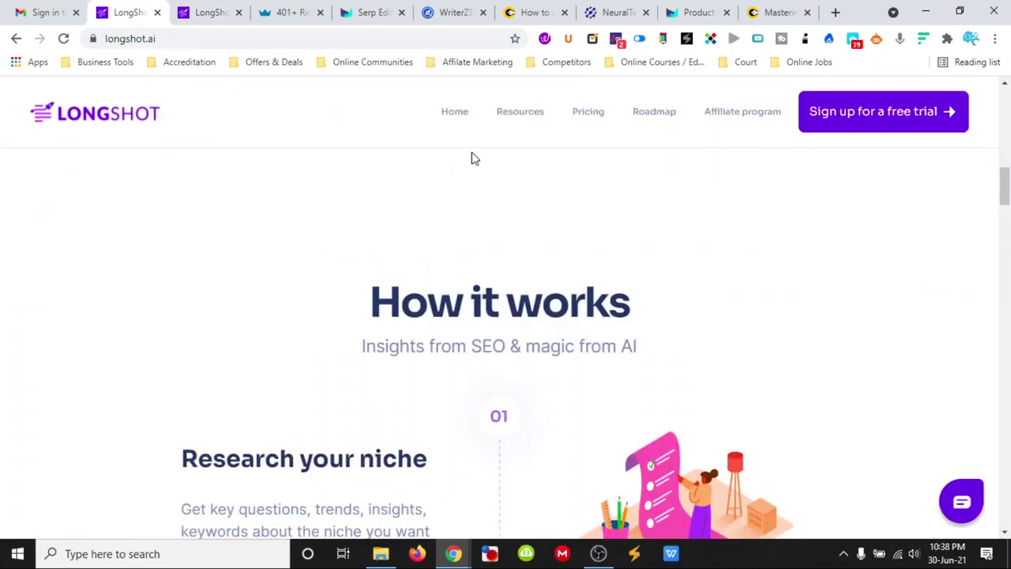
{"action": "left_click", "coordinate": [579, 115]}
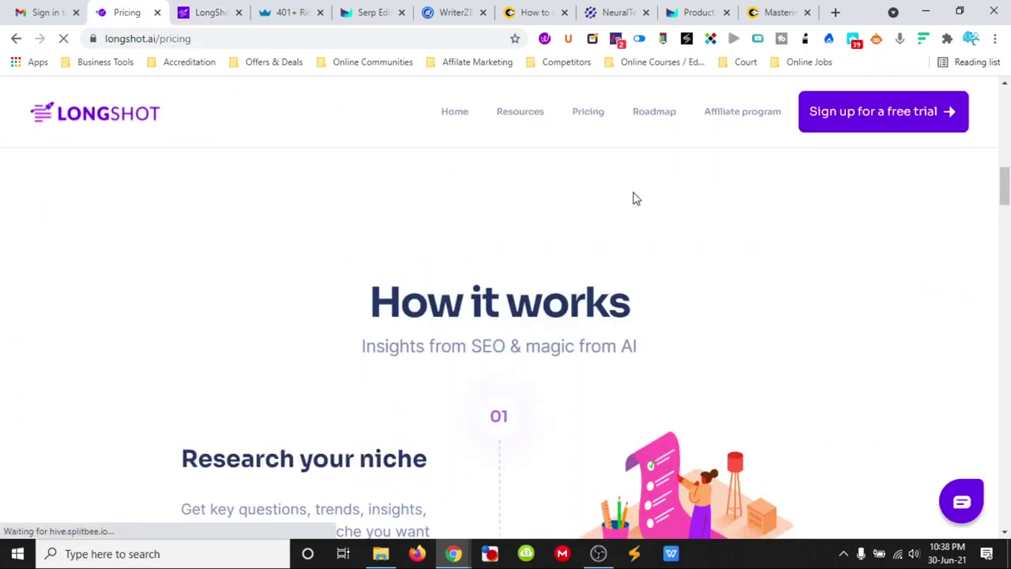
{"action": "scroll", "coordinate": [578, 291], "scroll_direction": "down", "scroll_amount": 2}
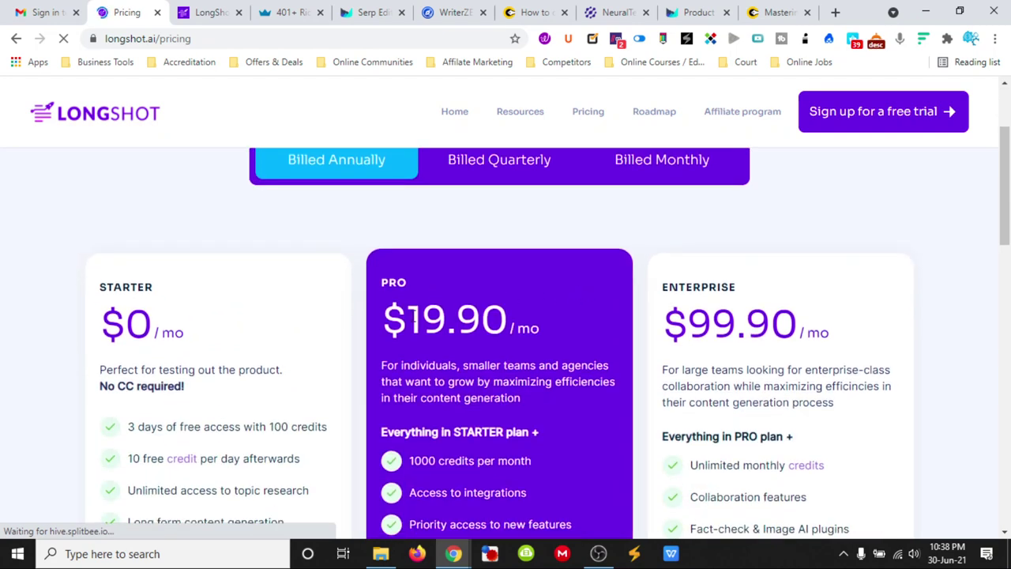
{"action": "double_click", "coordinate": [533, 314]}
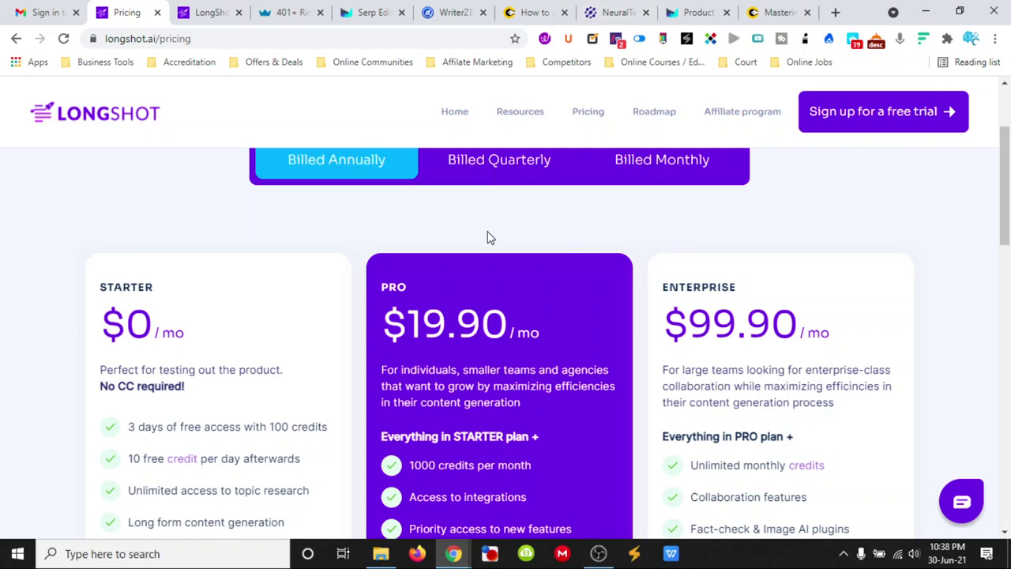
{"action": "scroll", "coordinate": [487, 234], "scroll_direction": "up", "scroll_amount": 2}
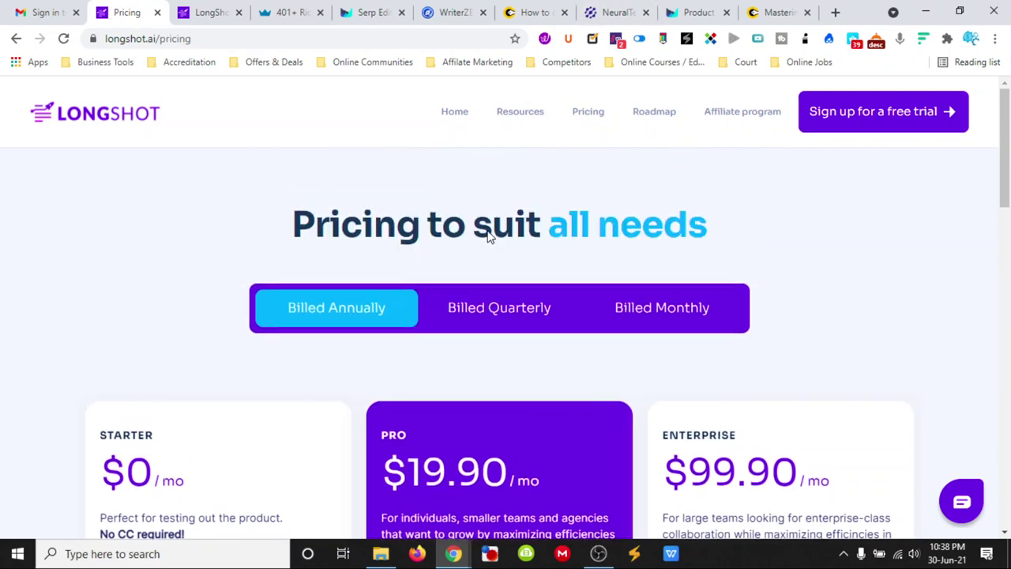
{"action": "left_click", "coordinate": [204, 12]}
{"action": "scroll", "coordinate": [512, 261], "scroll_direction": "up", "scroll_amount": 3}
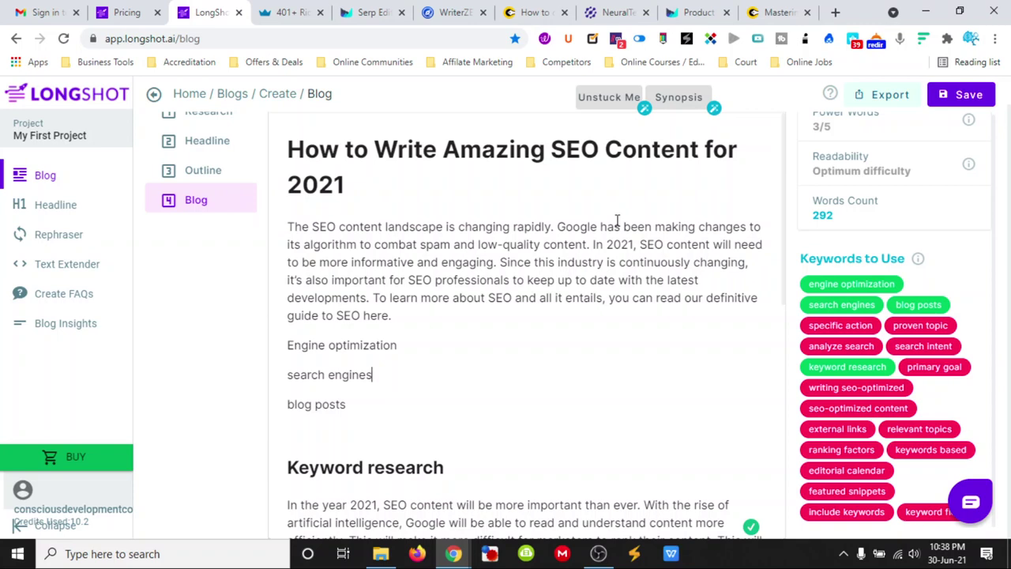
{"action": "left_click", "coordinate": [545, 360]}
{"action": "scroll", "coordinate": [545, 357], "scroll_direction": "down", "scroll_amount": 5}
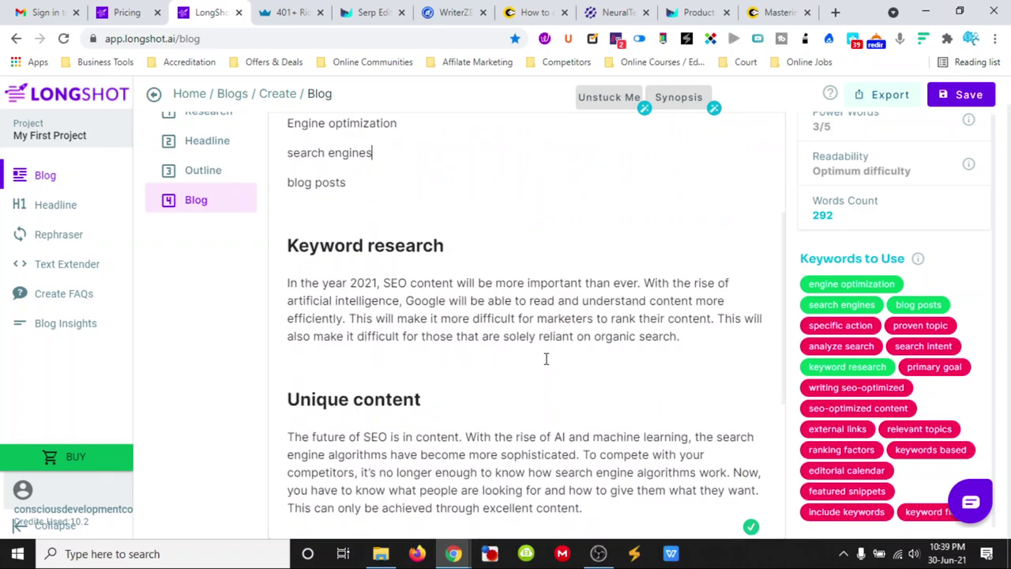
{"action": "scroll", "coordinate": [546, 358], "scroll_direction": "down", "scroll_amount": 1}
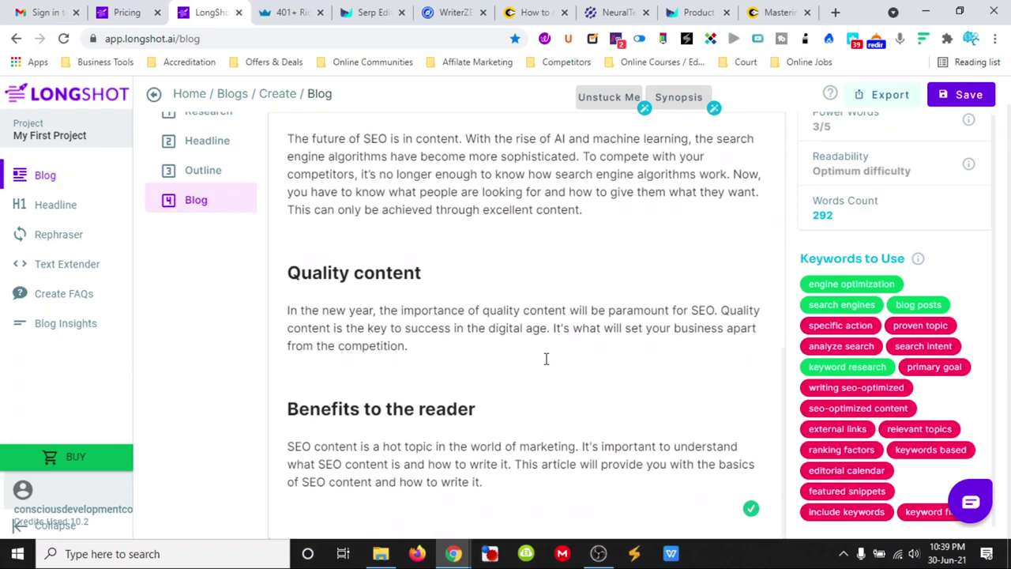
{"action": "scroll", "coordinate": [545, 358], "scroll_direction": "up", "scroll_amount": 6}
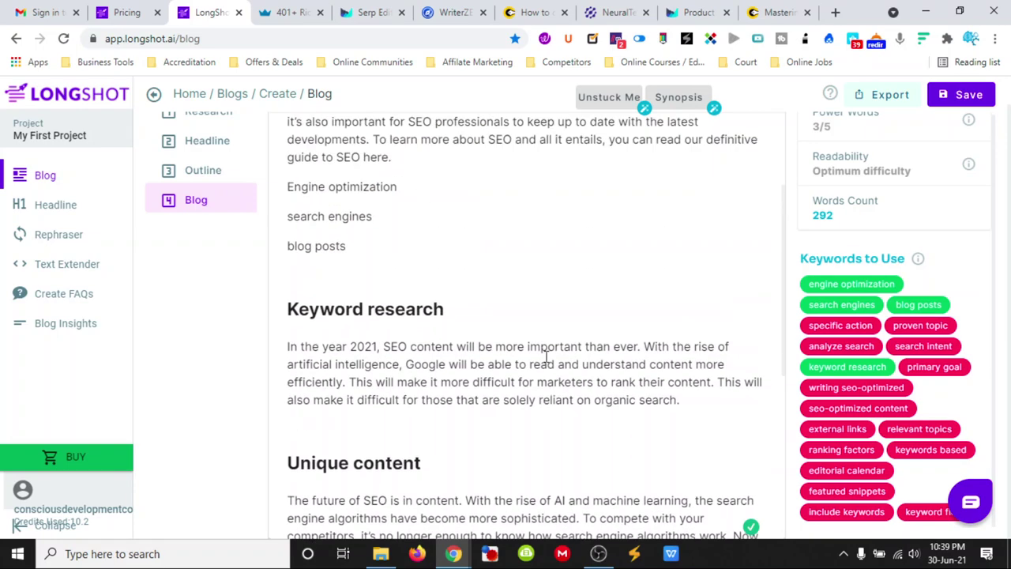
{"action": "scroll", "coordinate": [544, 356], "scroll_direction": "up", "scroll_amount": 1}
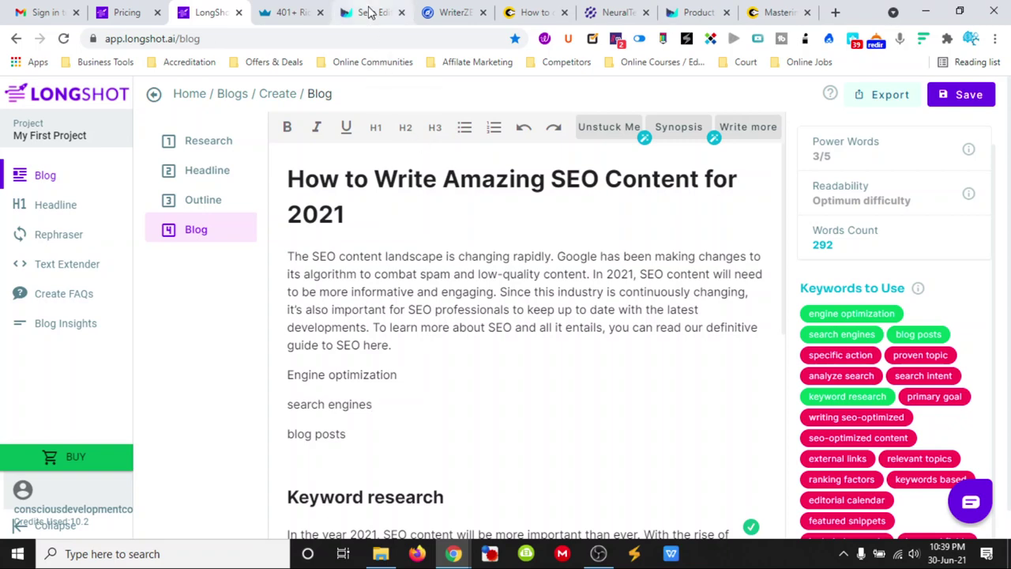
{"action": "left_click", "coordinate": [371, 14]}
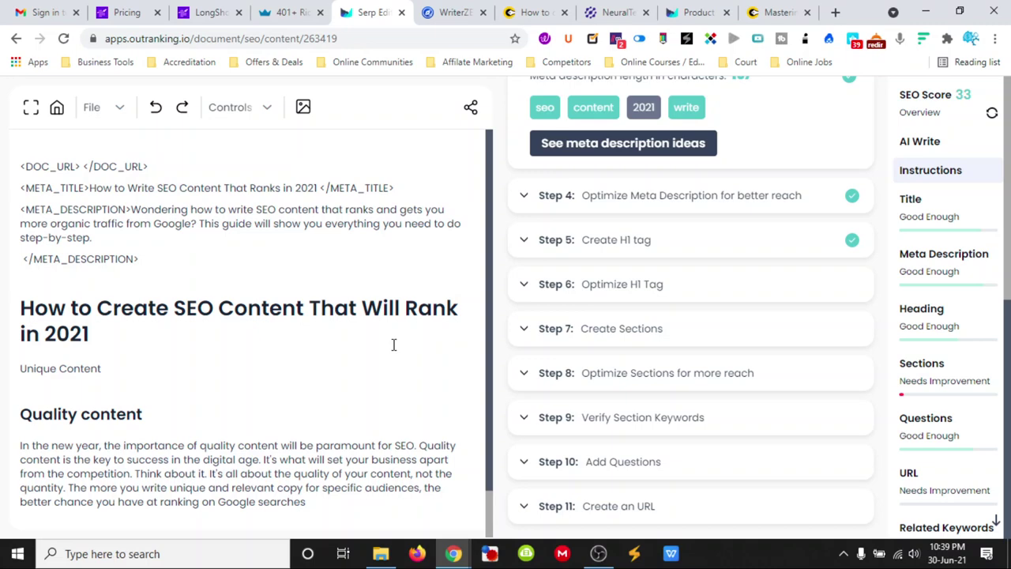
{"action": "left_click", "coordinate": [211, 15]}
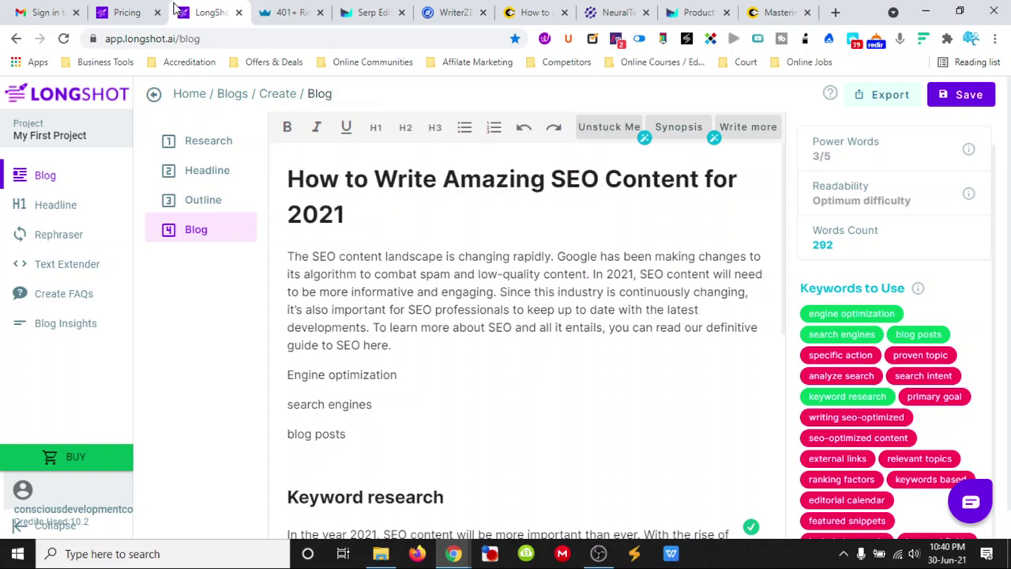
Step: Load the homepage headed 'AI to research and generate full blogs' in the pricing tab
{"action": "left_click", "coordinate": [128, 13]}
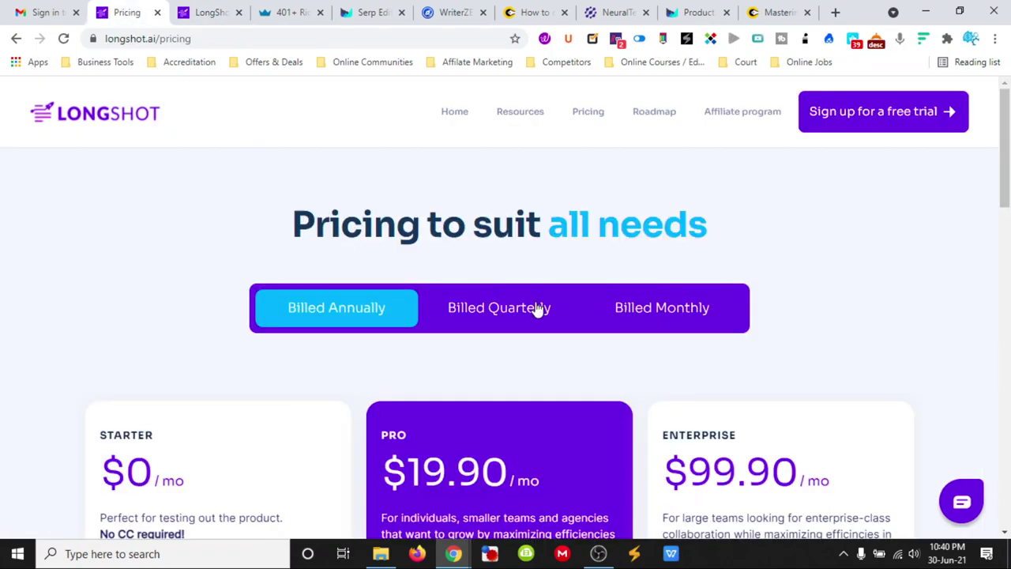
{"action": "left_click", "coordinate": [136, 116]}
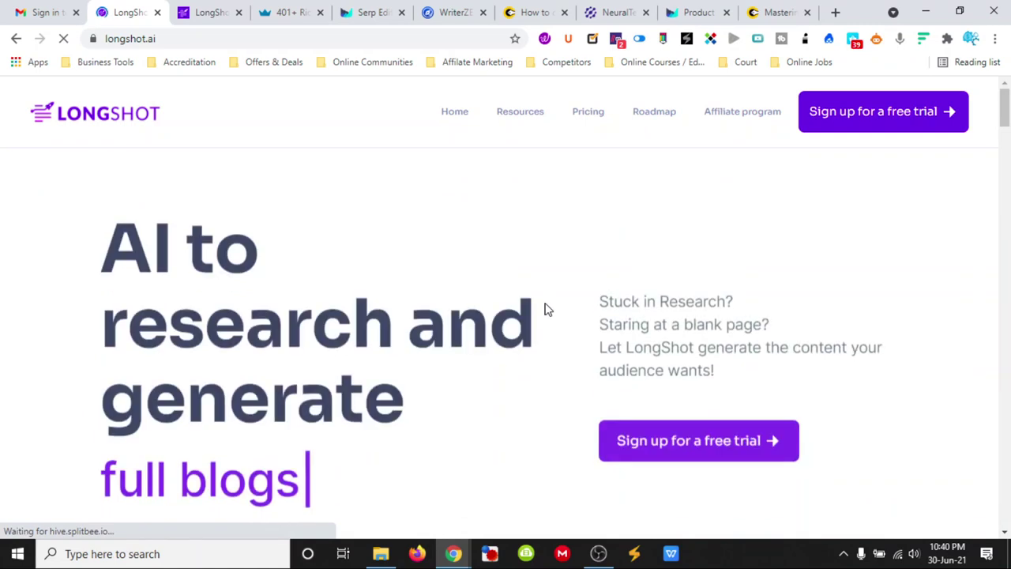
{"action": "scroll", "coordinate": [399, 261], "scroll_direction": "down", "scroll_amount": 1}
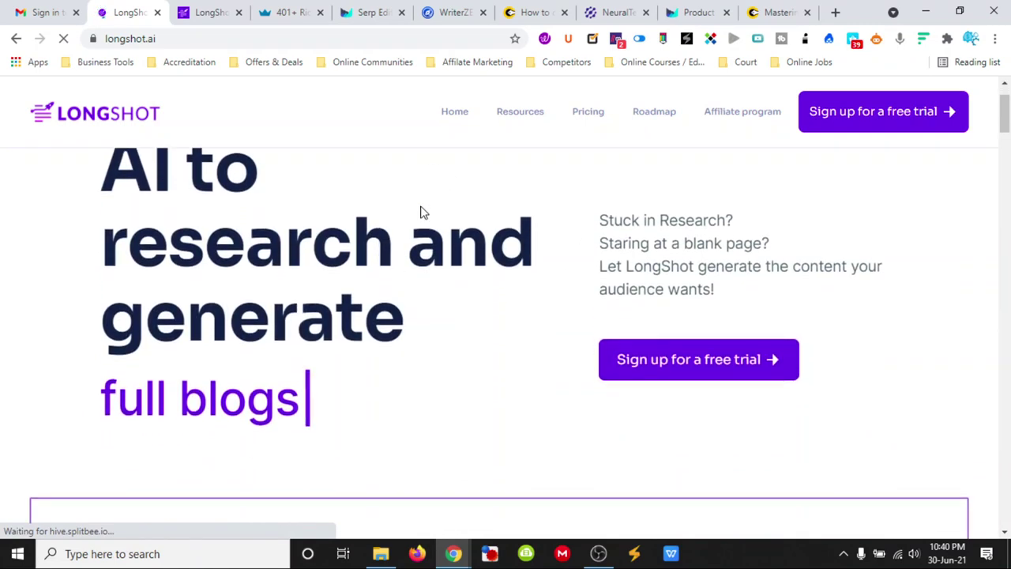